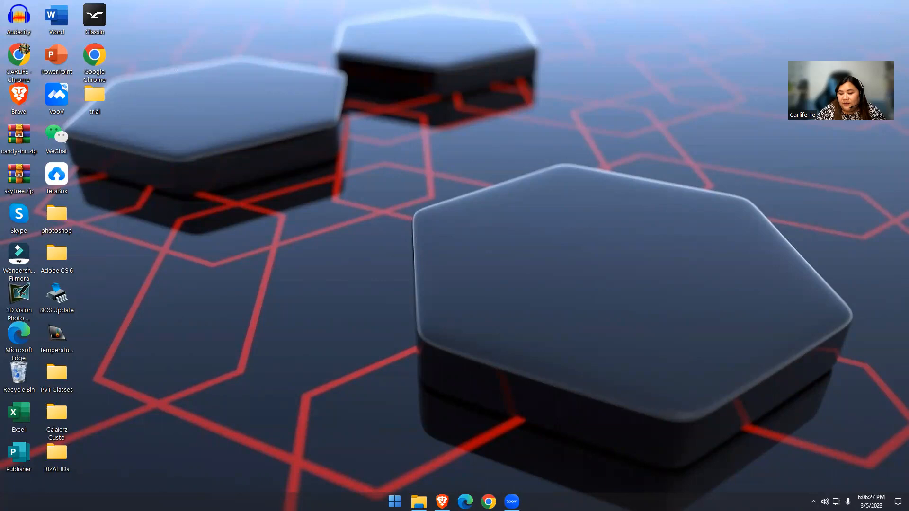
Open WeChat, move its window toward the right side of the desktop, and show the latest audio files in the open class group chat
left_click(814, 502)
left_click(814, 479)
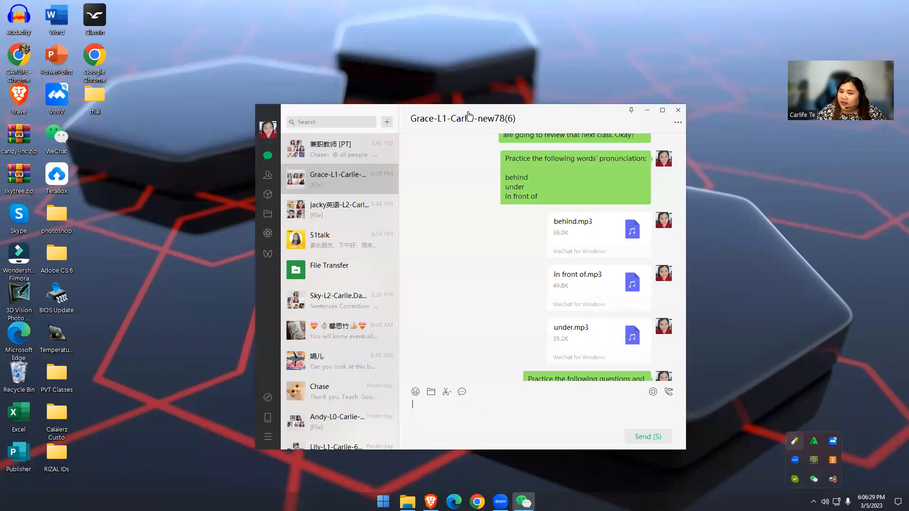
left_click_drag(592, 122, 623, 117)
scroll(625, 246, "down", 3)
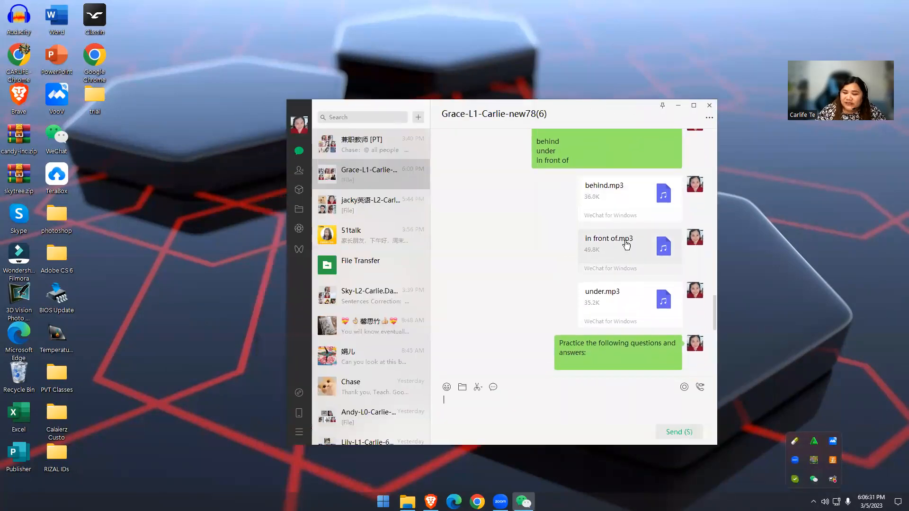
scroll(713, 321, "down", 5)
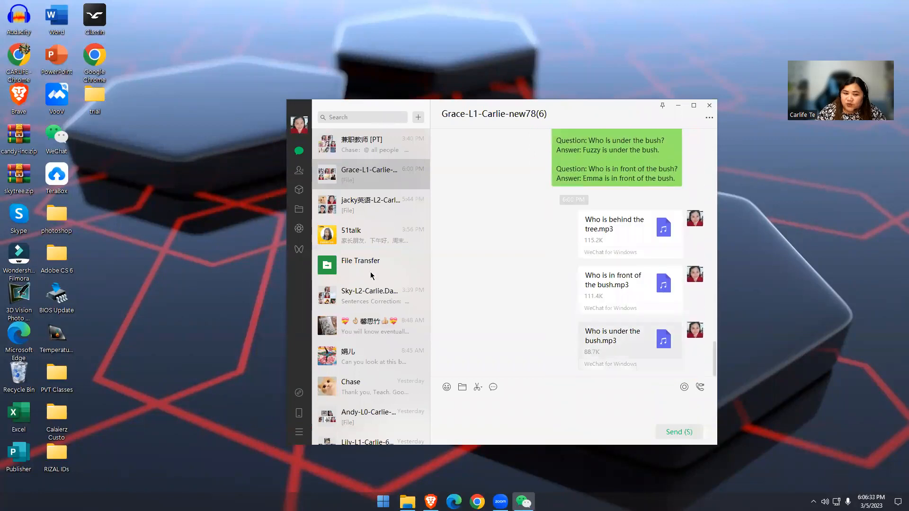
left_click_drag(605, 104, 611, 69)
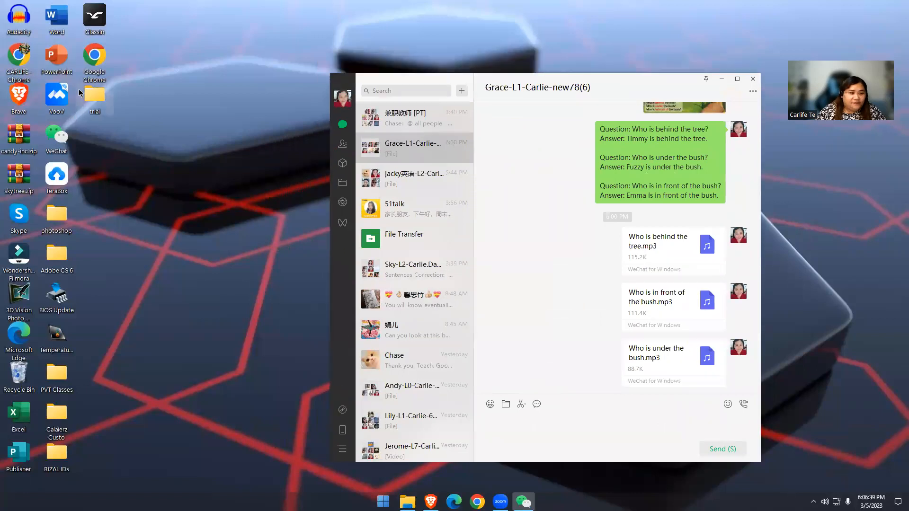
Review the homework messages in the class chat, covering the practice words behind, under and in front of, and the practice questions and answers
scroll(659, 241, "up", 5)
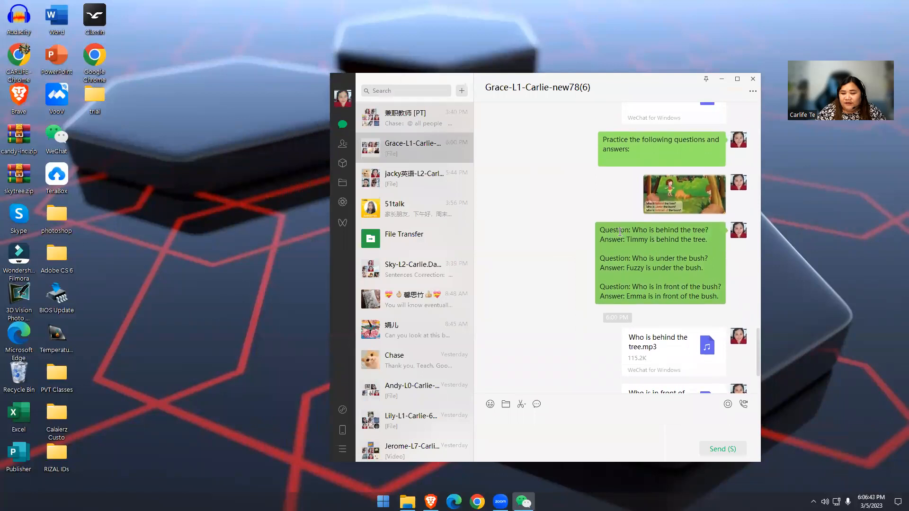
left_click_drag(602, 230, 723, 297)
scroll(618, 242, "up", 2)
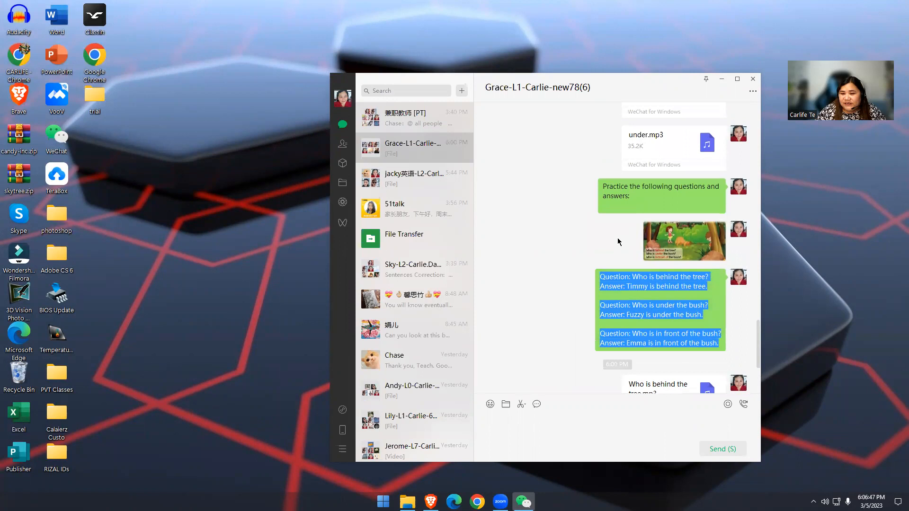
scroll(618, 242, "up", 10)
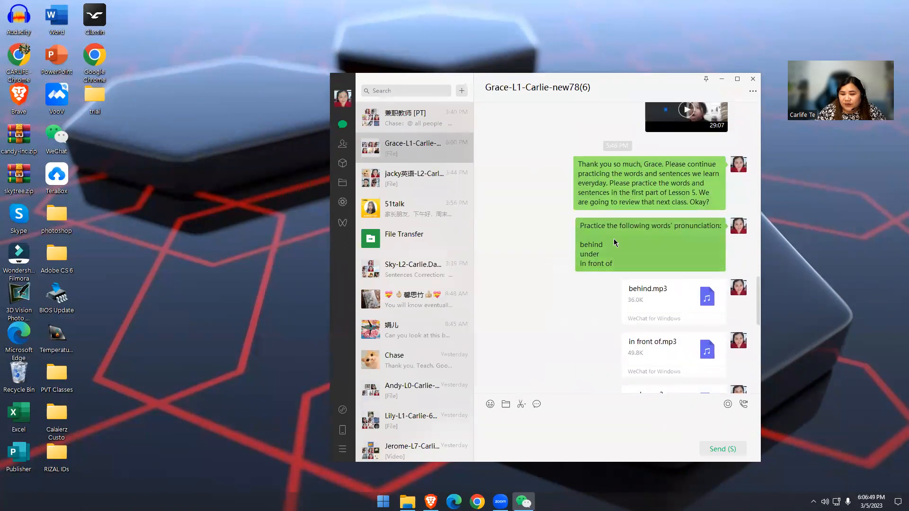
left_click_drag(578, 222, 653, 256)
scroll(753, 268, "down", 1)
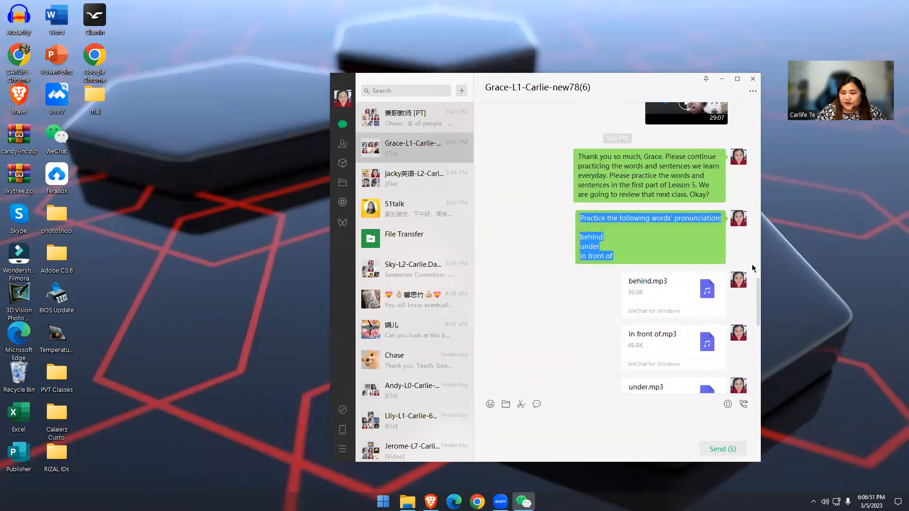
left_click_drag(759, 302, 759, 375)
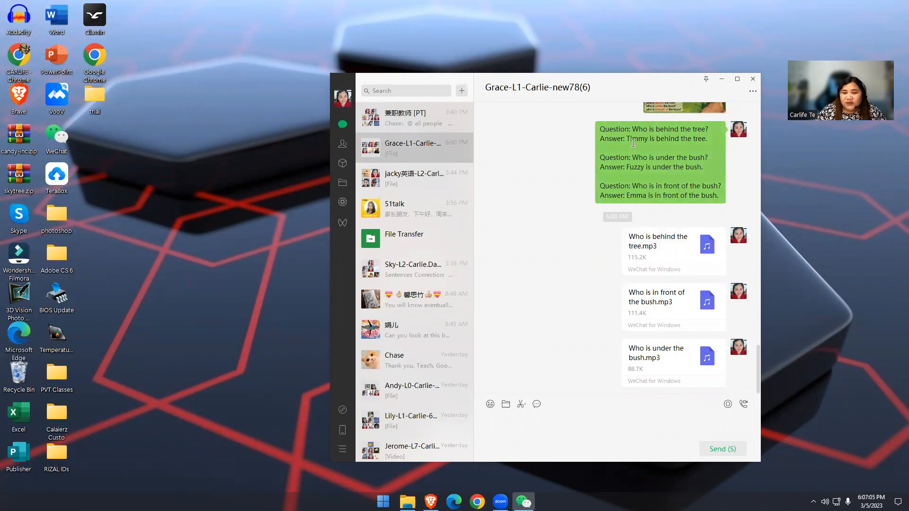
left_click_drag(634, 127, 677, 151)
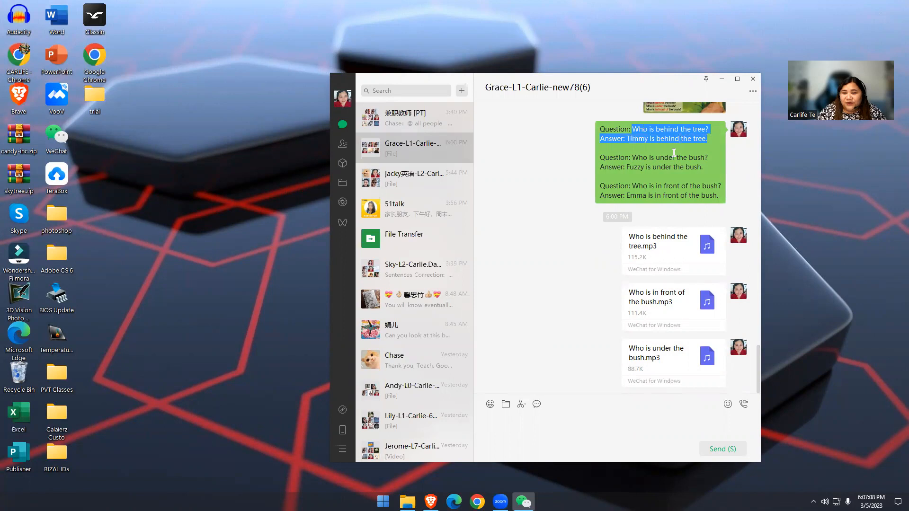
Launch Audacity, dismiss its welcome message, and shift the window slightly lower
double_click(18, 25)
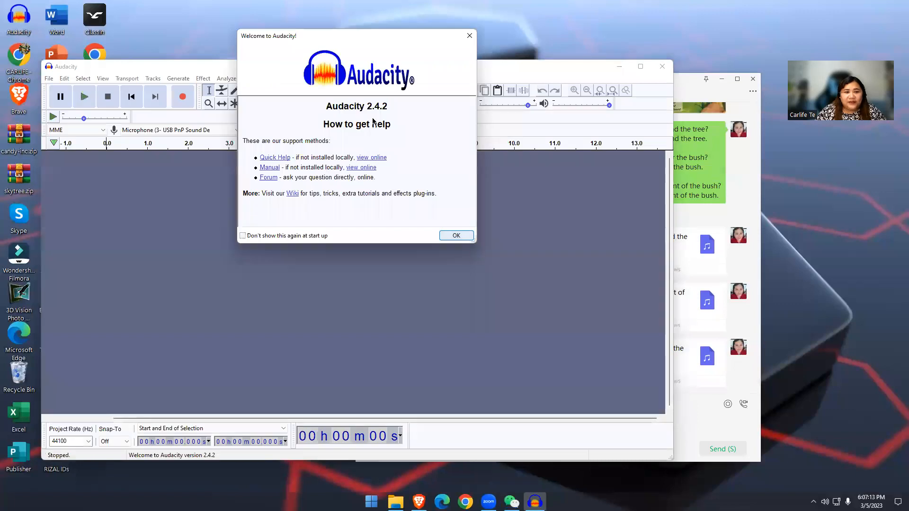
left_click(457, 236)
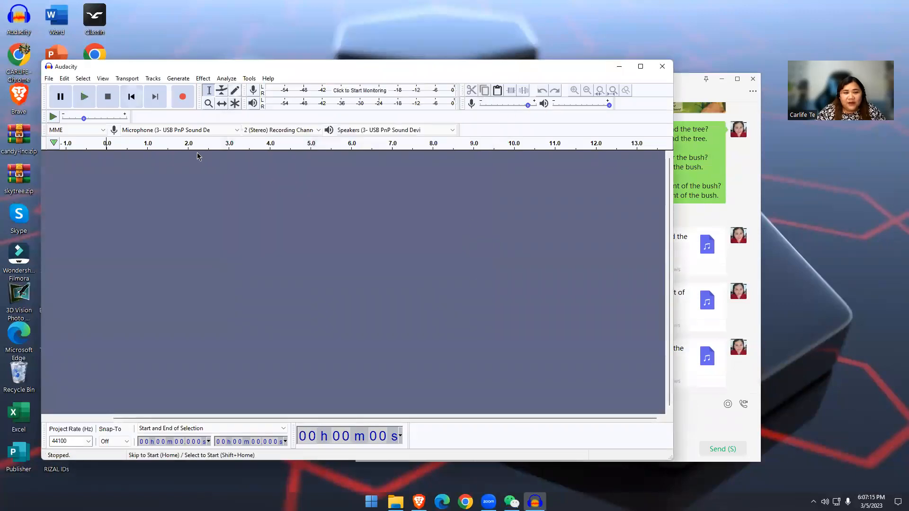
left_click_drag(451, 67, 451, 71)
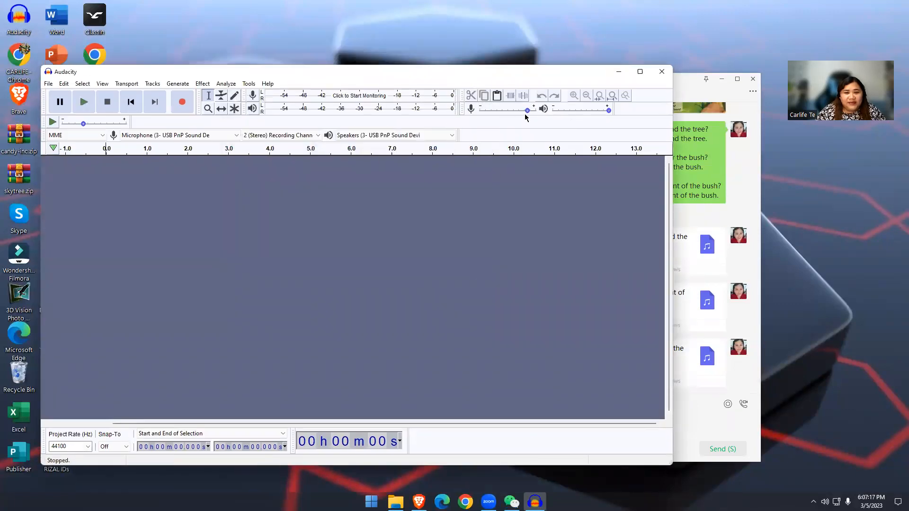
Raise the recording volume and the play-at-speed setting to their maximum
mouse_move(531, 110)
left_click_drag(532, 112, 536, 111)
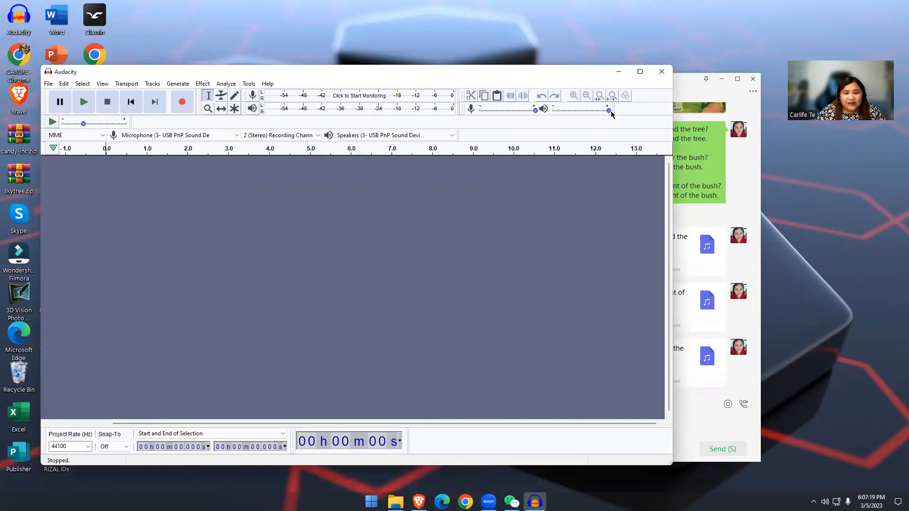
left_click_drag(83, 123, 150, 129)
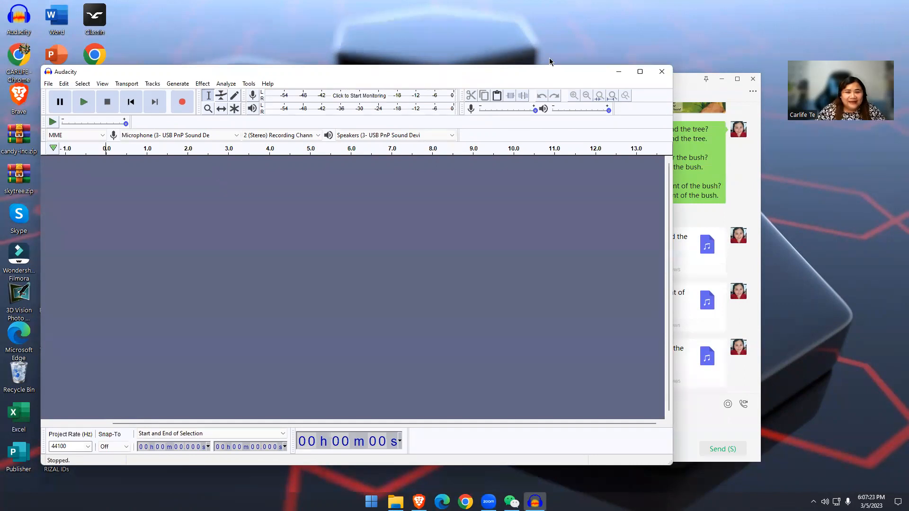
Shift the Audacity window higher, and check the microphone input by briefly turning level monitoring on and off
mouse_move(549, 63)
left_mouse_down()
mouse_move(551, 31)
mouse_move(544, 59)
left_mouse_up()
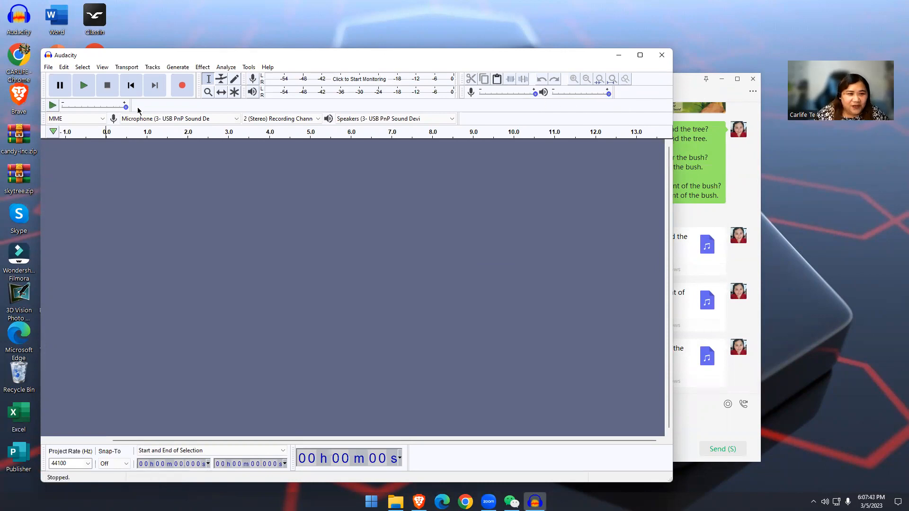
left_click(361, 81)
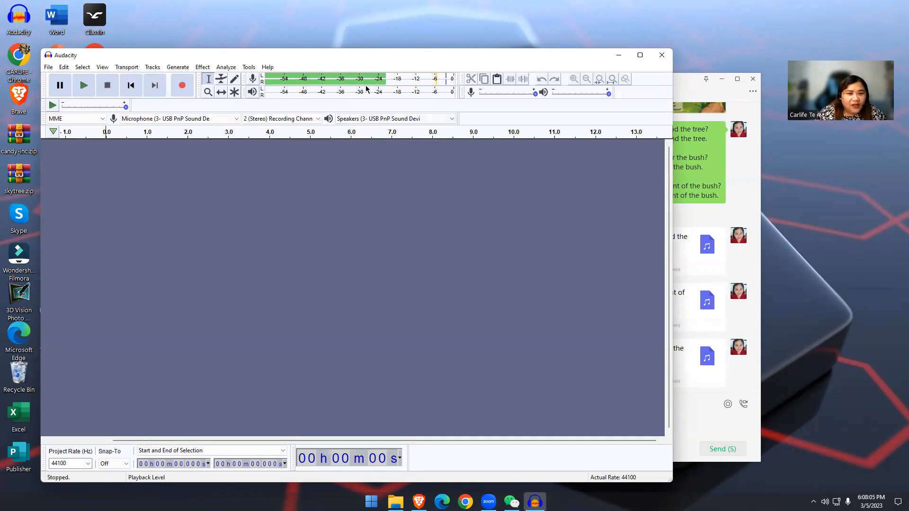
left_click(367, 82)
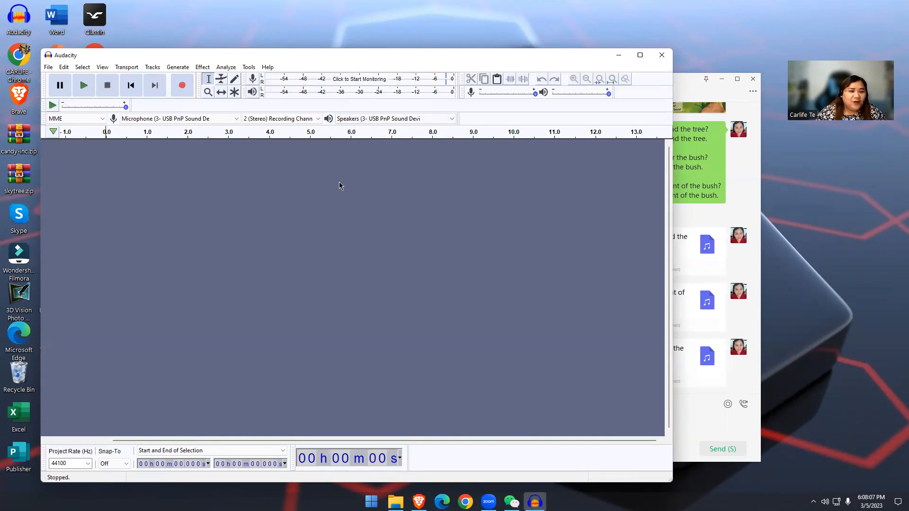
Move the WeChat window beside Audacity and narrow it so the practice questions and answers stay readable next to the recorder
left_click(695, 94)
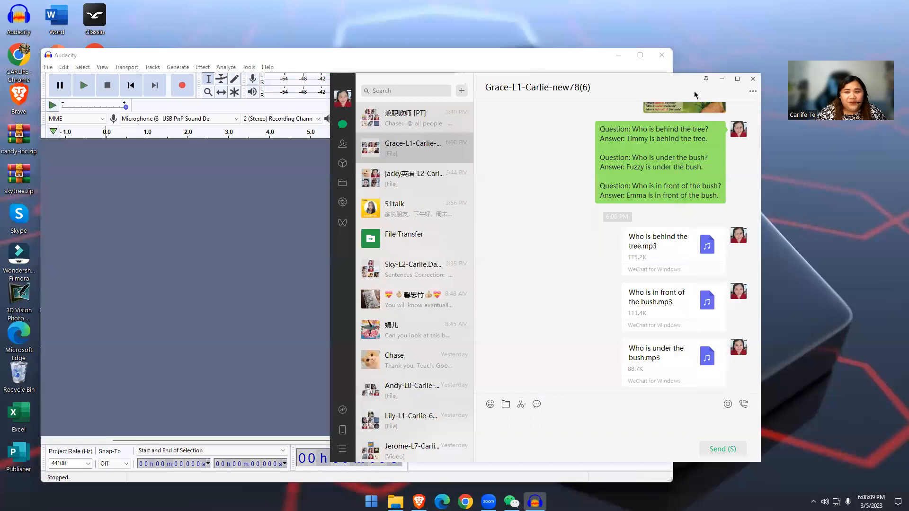
left_click_drag(695, 92, 831, 108)
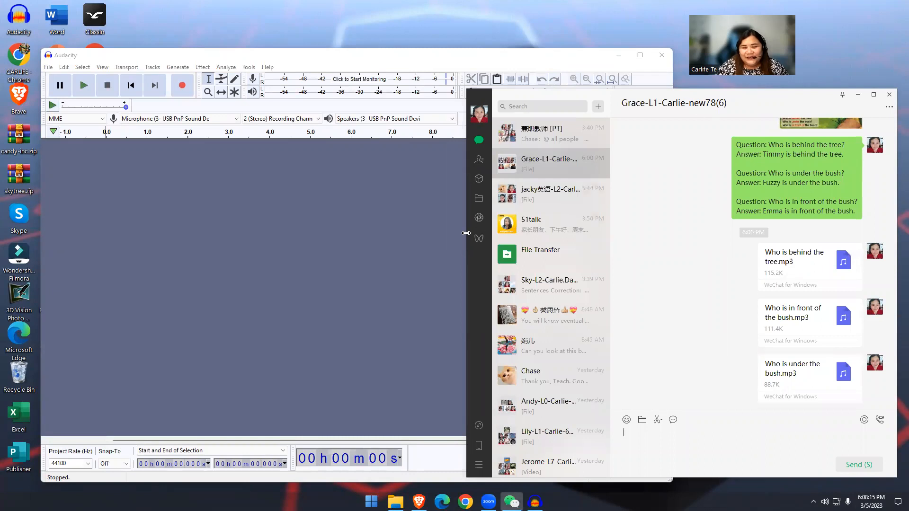
left_click_drag(468, 239, 532, 240)
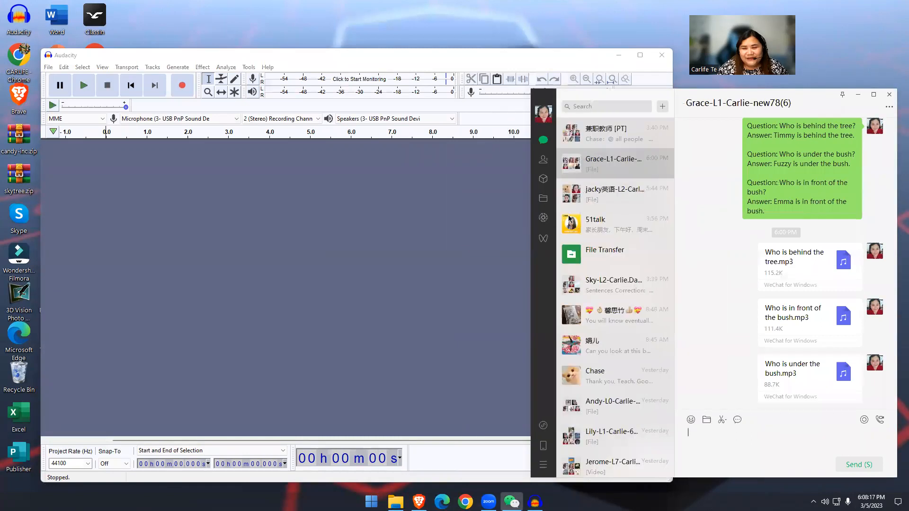
left_click(565, 61)
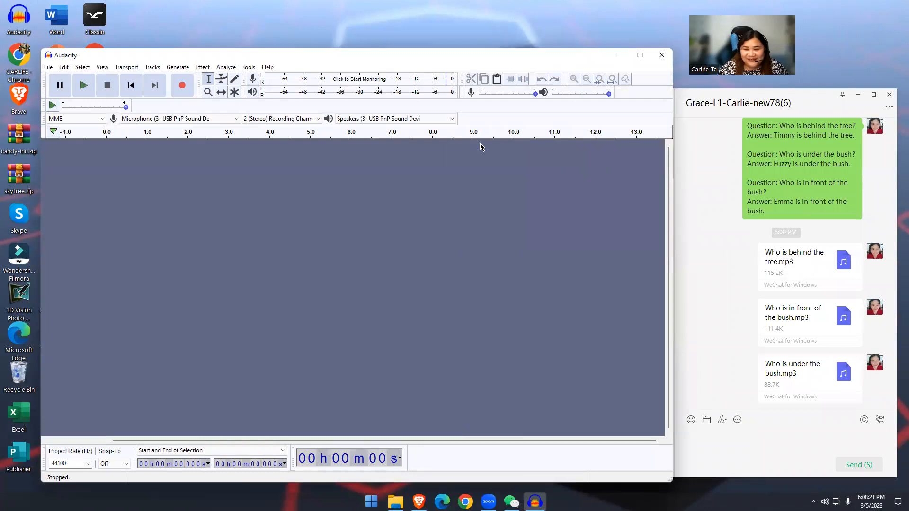
left_click_drag(747, 132, 764, 213)
left_click(707, 151)
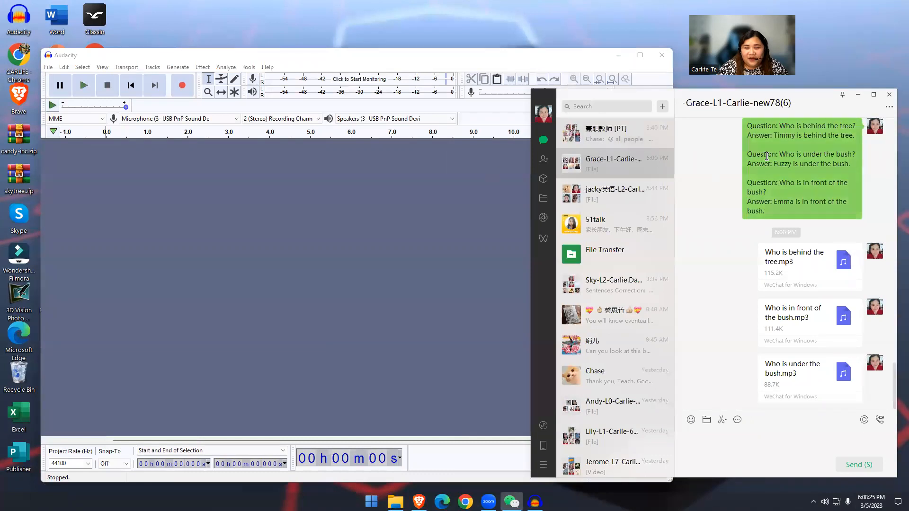
Record about 10 seconds of speech in Audacity as a new audio track, and stop the recording
left_click(439, 191)
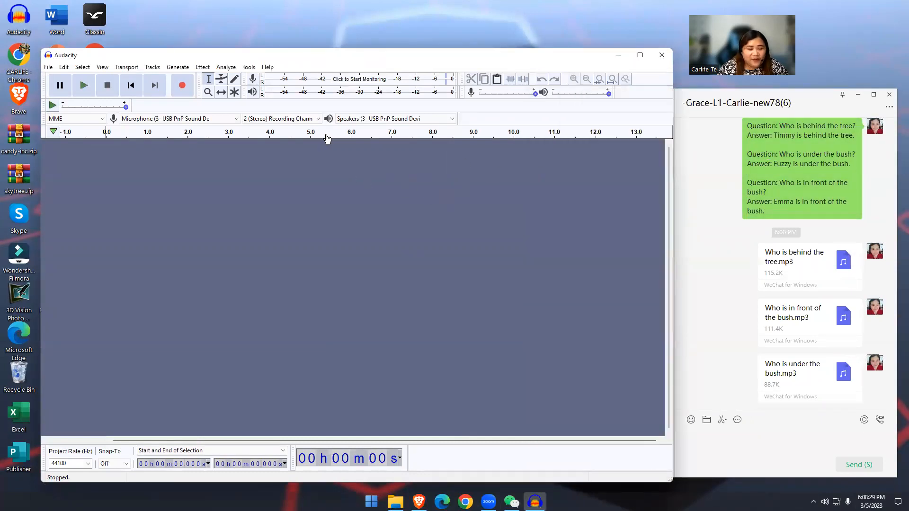
left_click(182, 87)
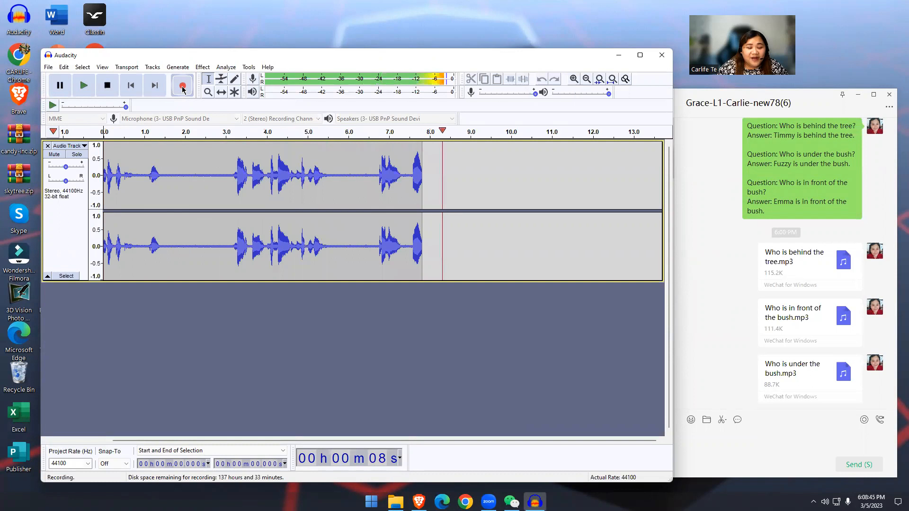
key("space")
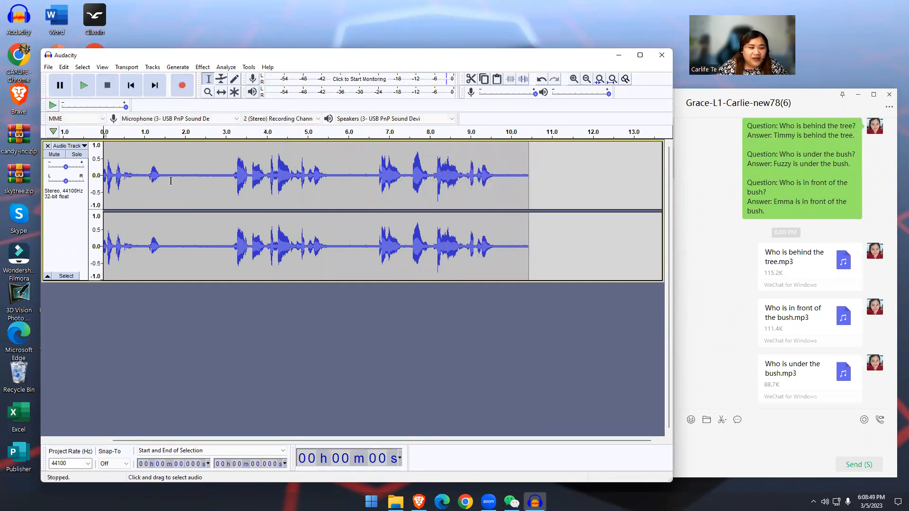
Delete about the first 2 seconds of the recording after listening to its opening, and play back the trimmed track
left_click_drag(171, 181, 104, 180)
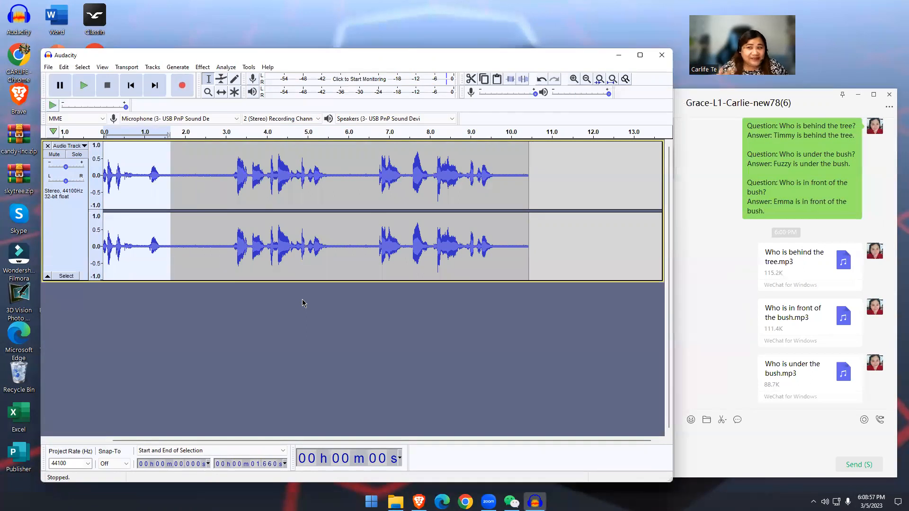
key("space")
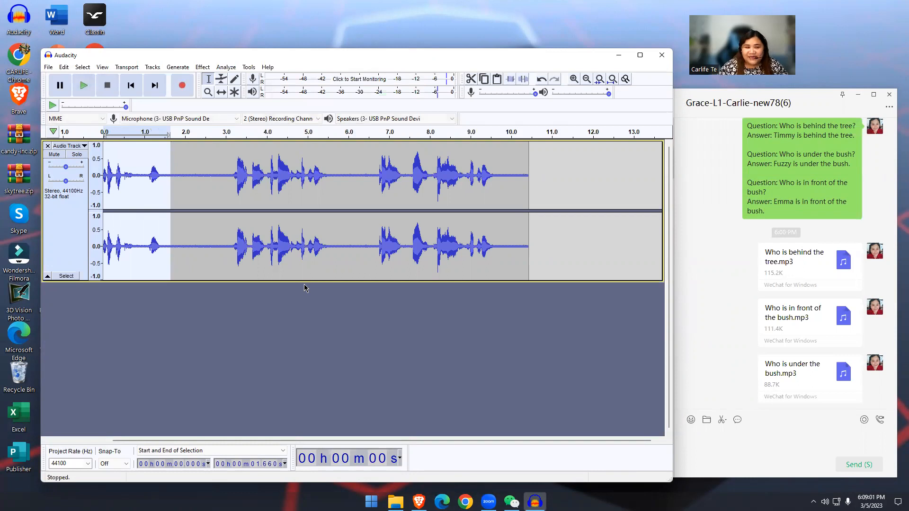
left_click(190, 225)
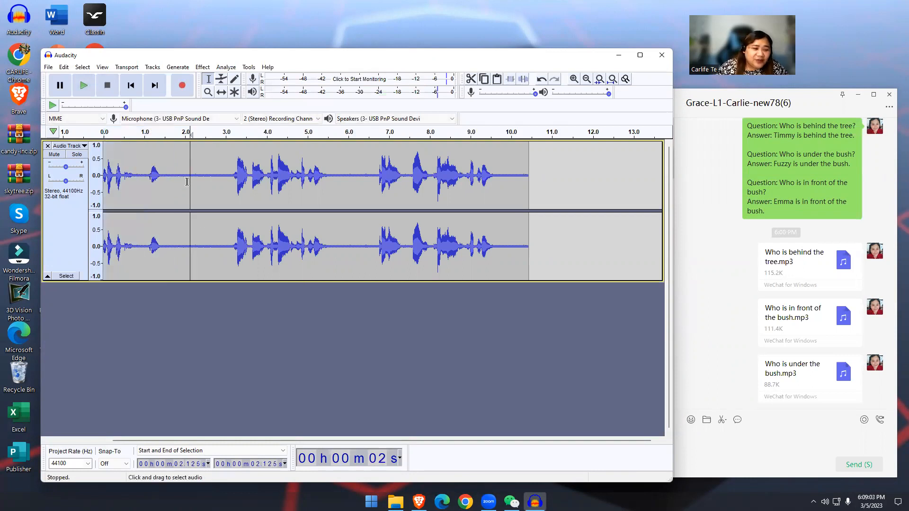
left_click(185, 182)
left_click_drag(186, 182, 99, 284)
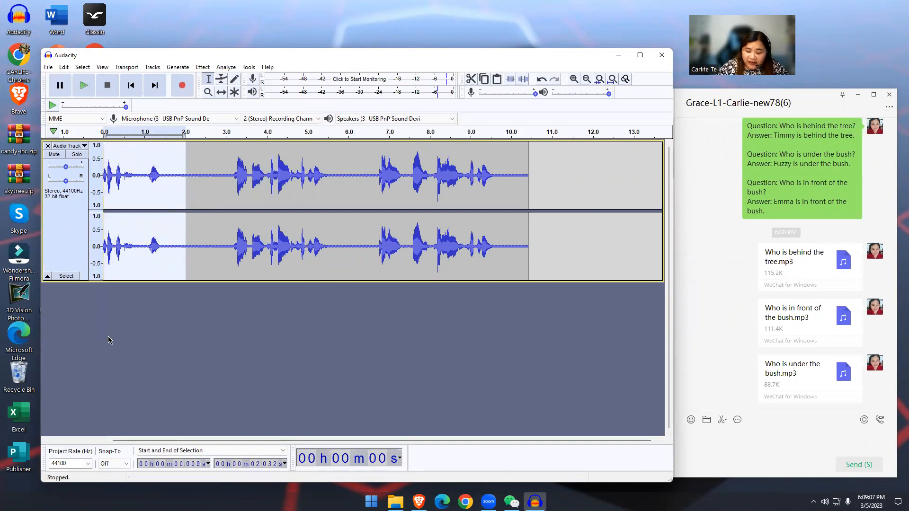
key("Delete")
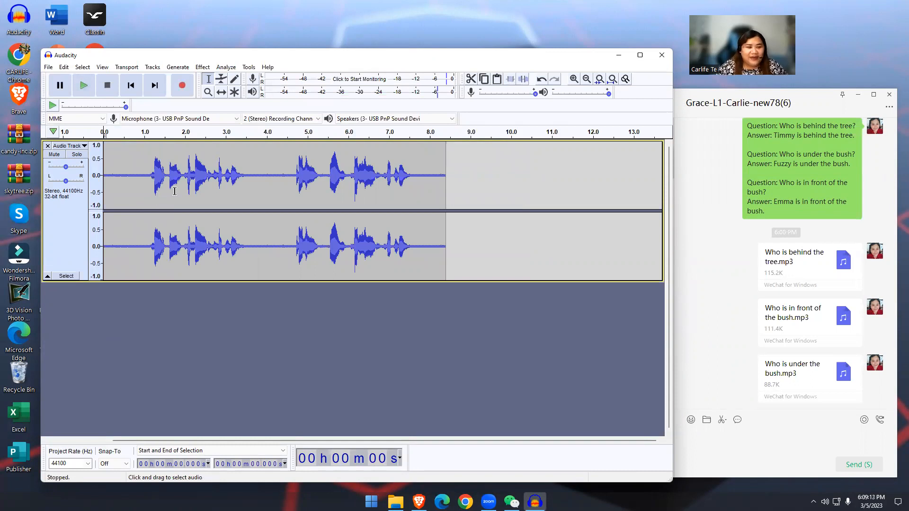
key("space")
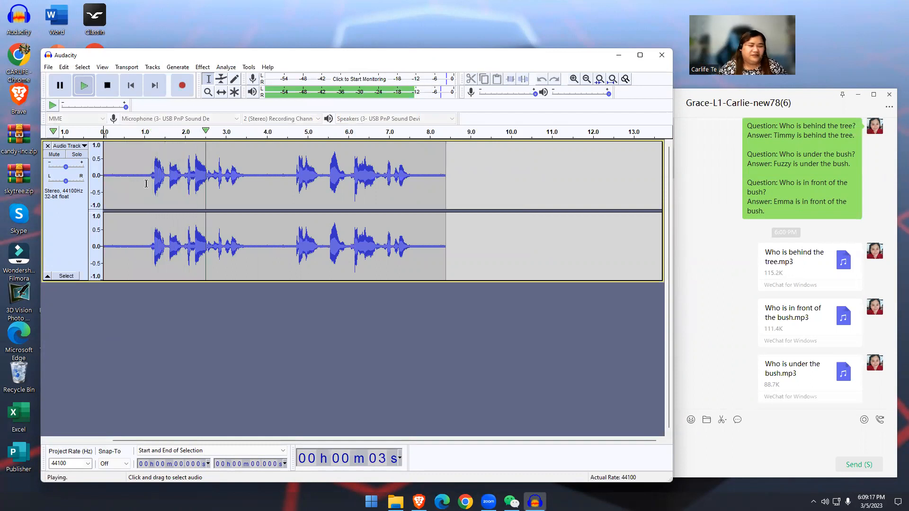
key("space")
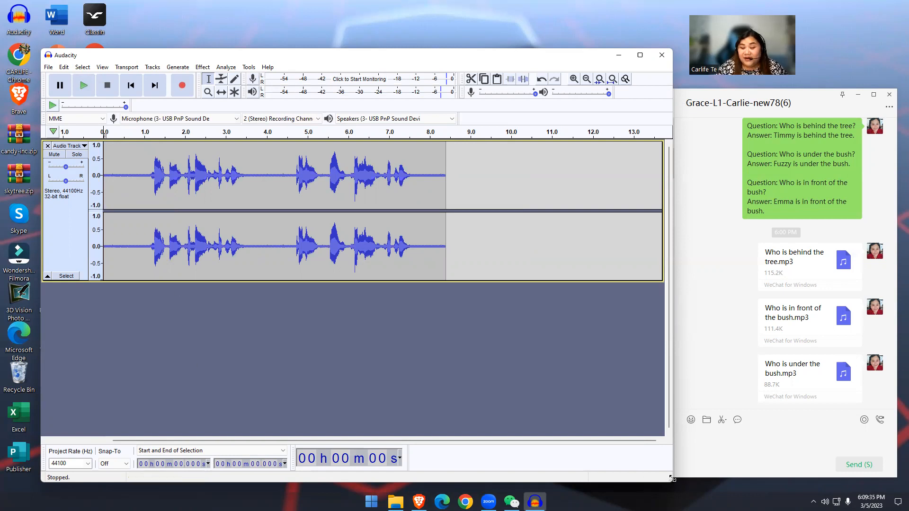
Reduce the height of the Audacity window to just below the track area, and shift it slightly to the left
left_click_drag(671, 480, 676, 405)
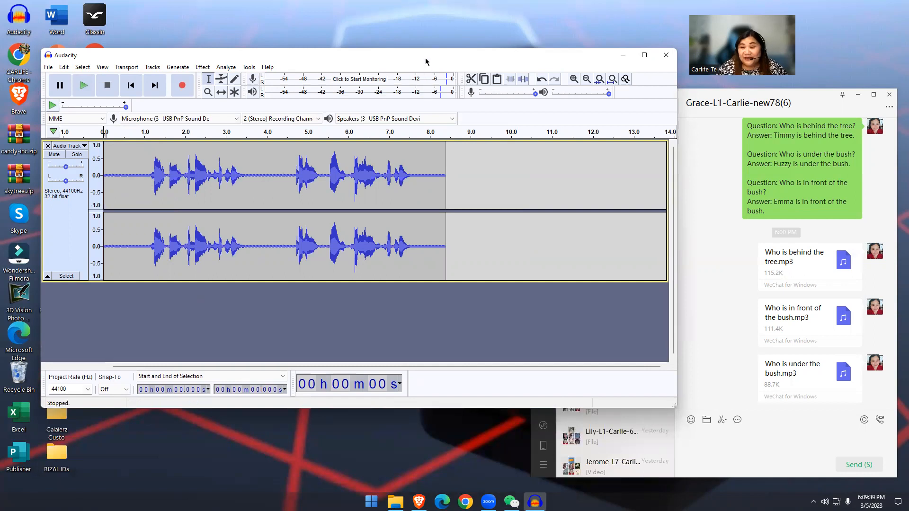
left_click_drag(426, 61, 412, 68)
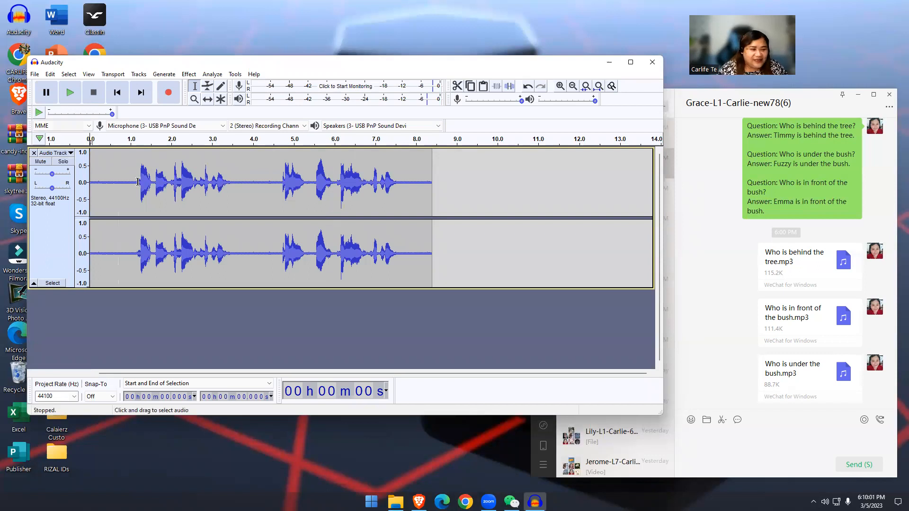
Listen to the near-silent opening of the track and capture a noise profile from its first 0.94 s or so
left_click_drag(127, 190, 73, 195)
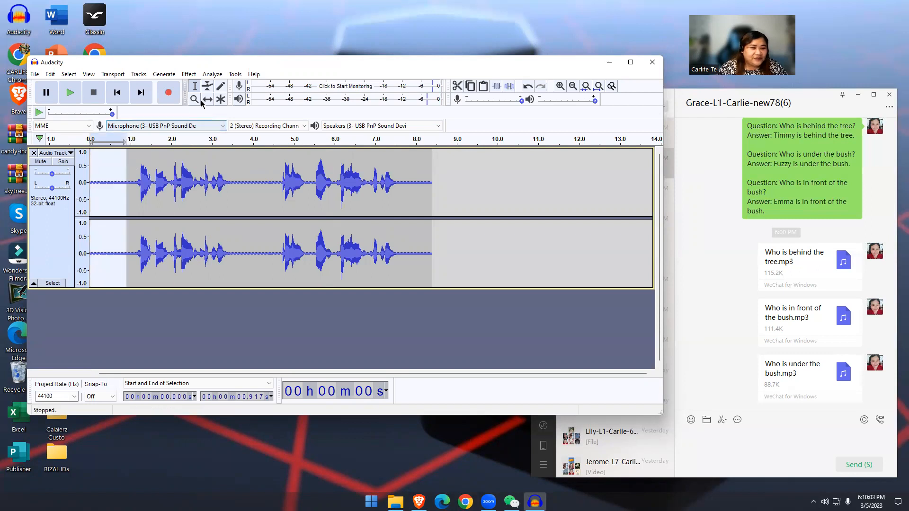
key("space")
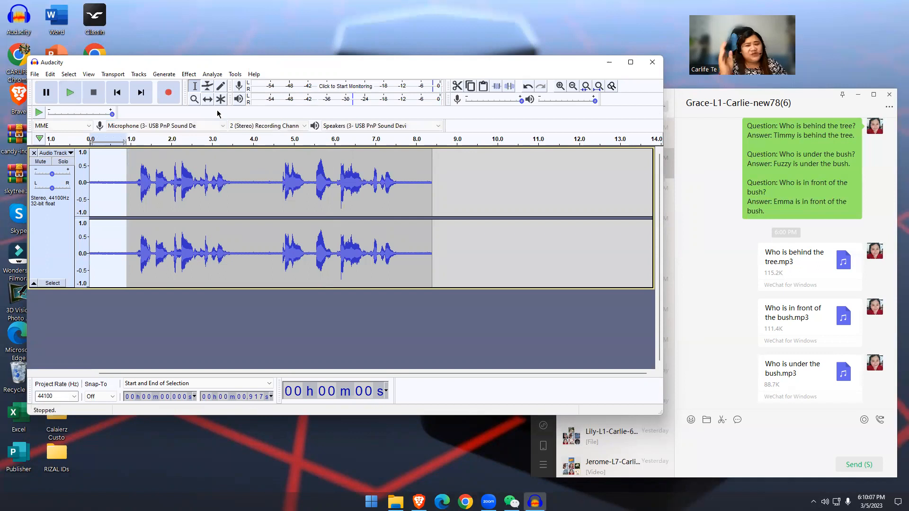
left_click(250, 201)
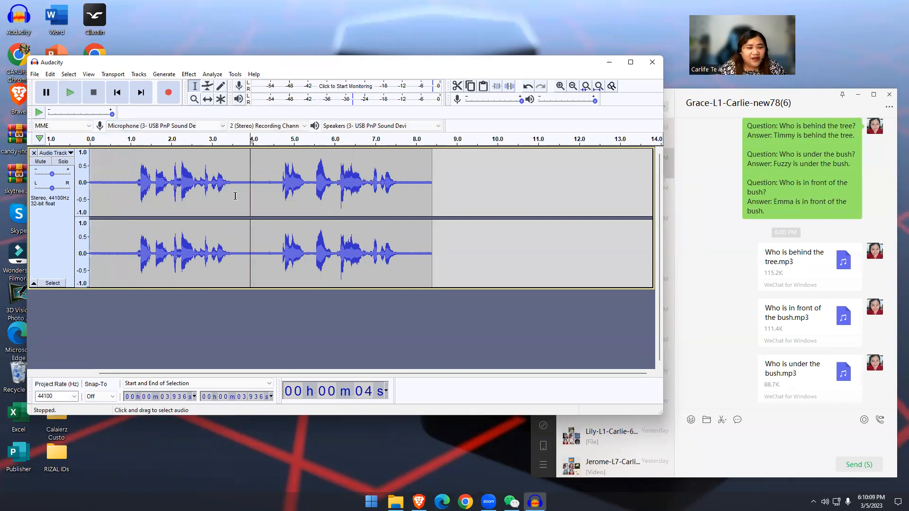
left_click_drag(128, 187, 87, 197)
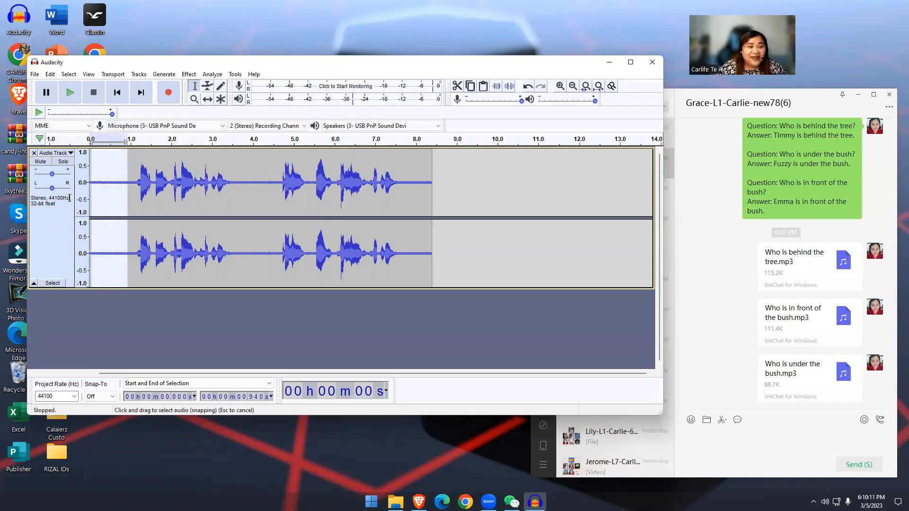
left_click(188, 75)
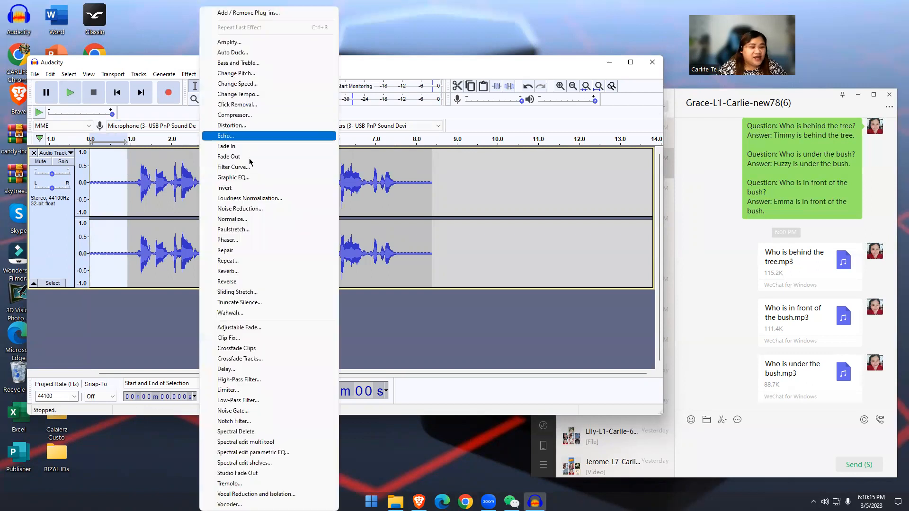
left_click(248, 213)
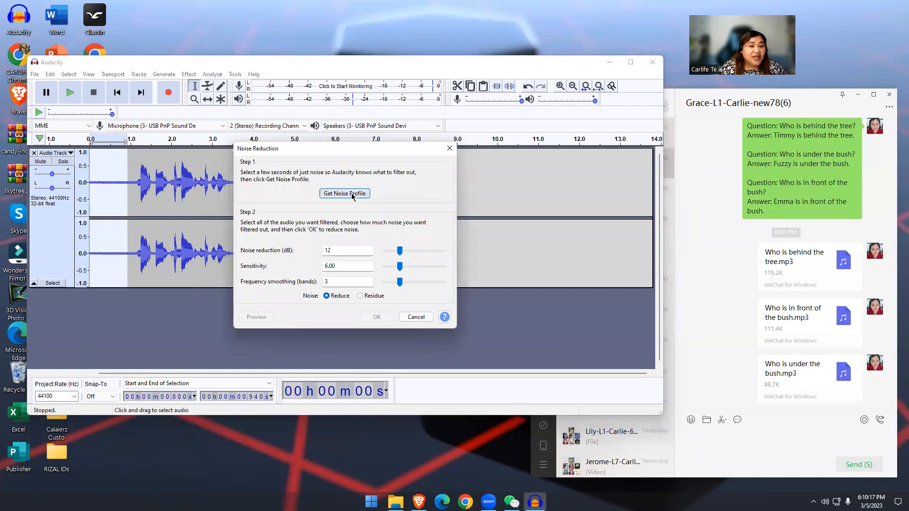
left_click(345, 194)
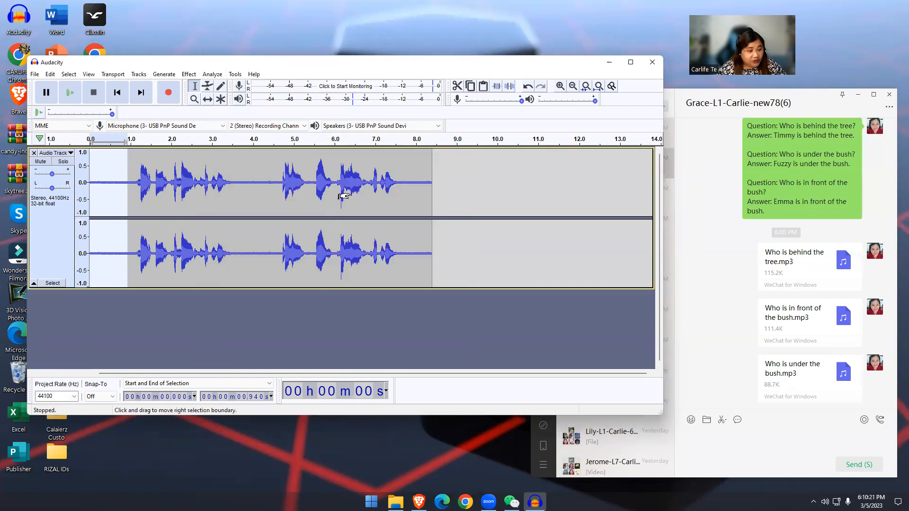
Apply Noise Reduction to the entire track with 12 dB reduction, sensitivity 6.00 and 3 frequency smoothing bands
key("ctrl+a")
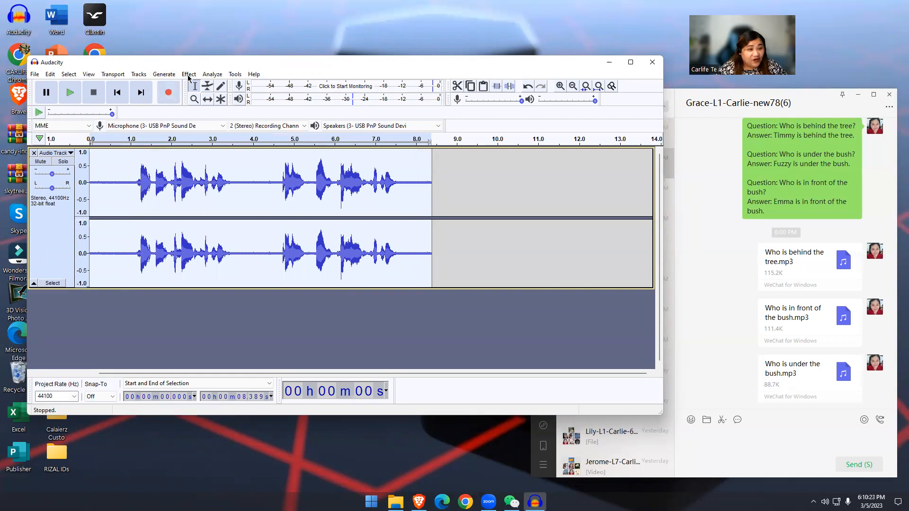
left_click(436, 198)
left_click_drag(433, 197, 90, 175)
left_click(249, 176)
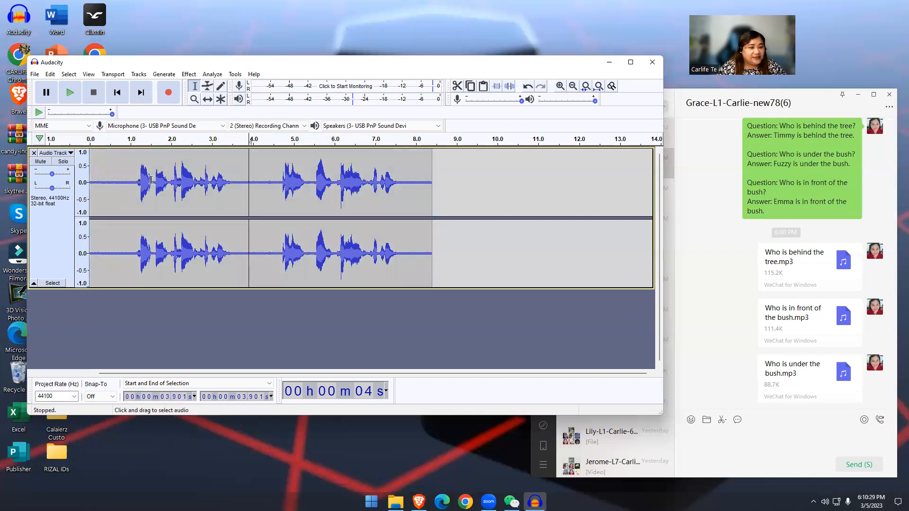
left_click(130, 185)
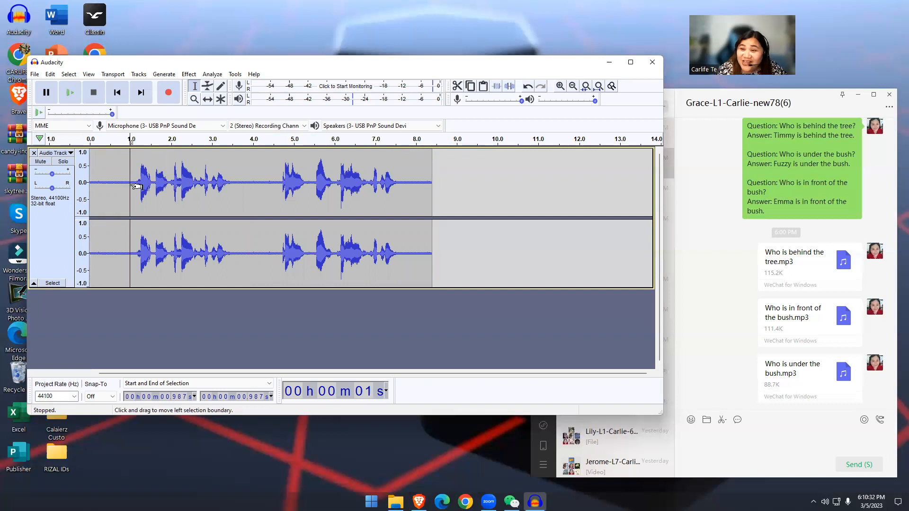
key("ctrl+a")
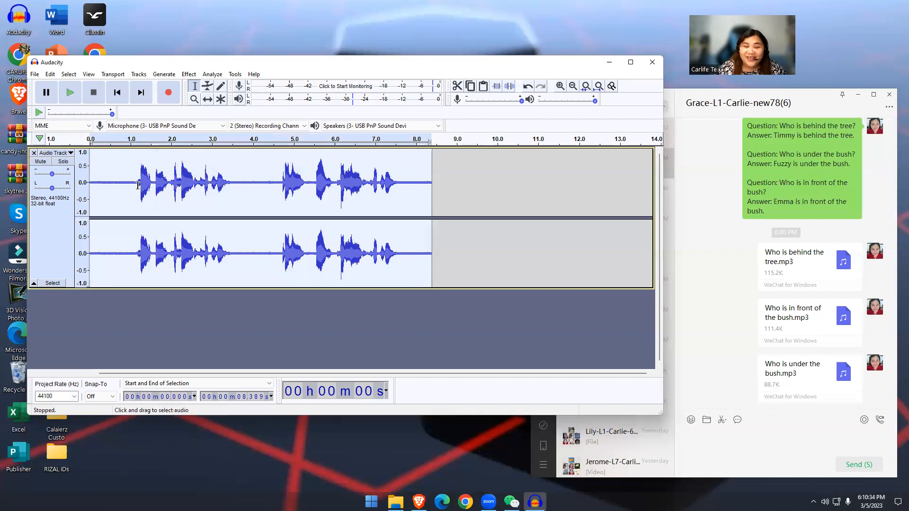
left_click(193, 77)
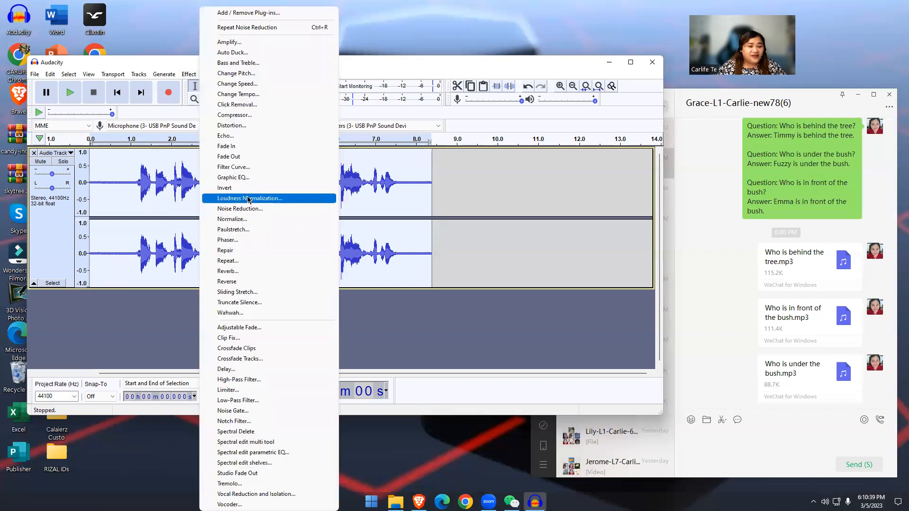
left_click(250, 209)
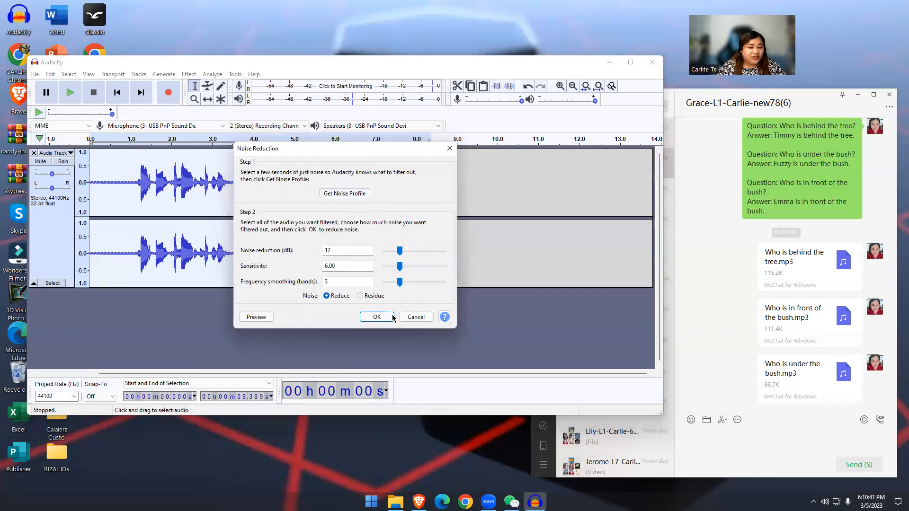
left_click(378, 317)
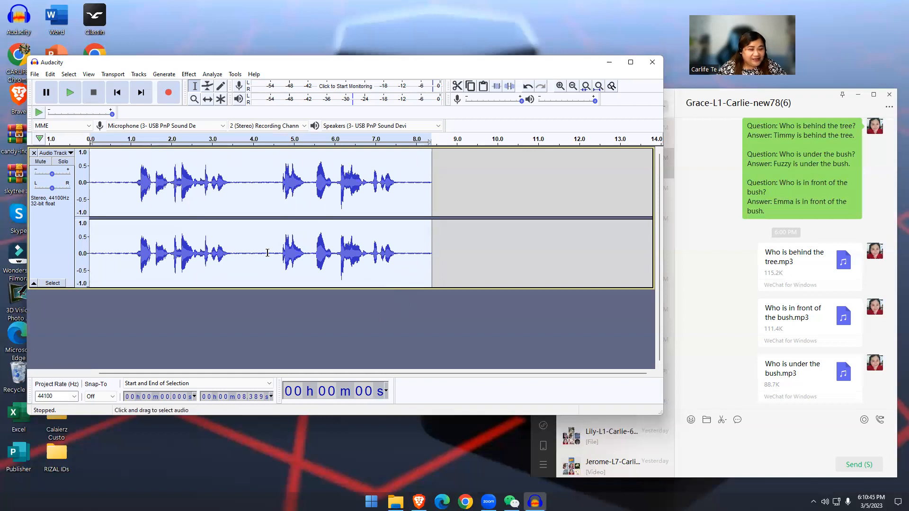
Capture a new noise profile from about the first 1.02 s of the noise-reduced track
left_click_drag(130, 194, 90, 190)
left_click(234, 182)
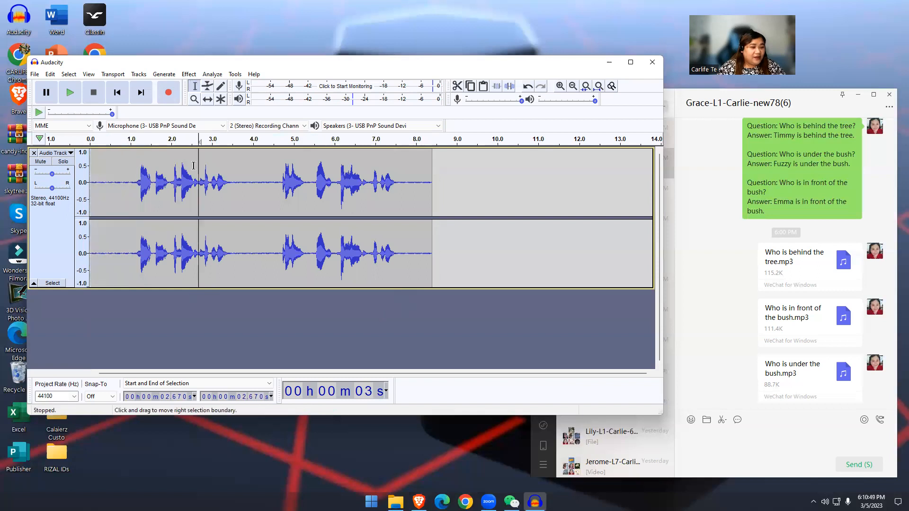
left_click(137, 180, "shift")
left_click(120, 179)
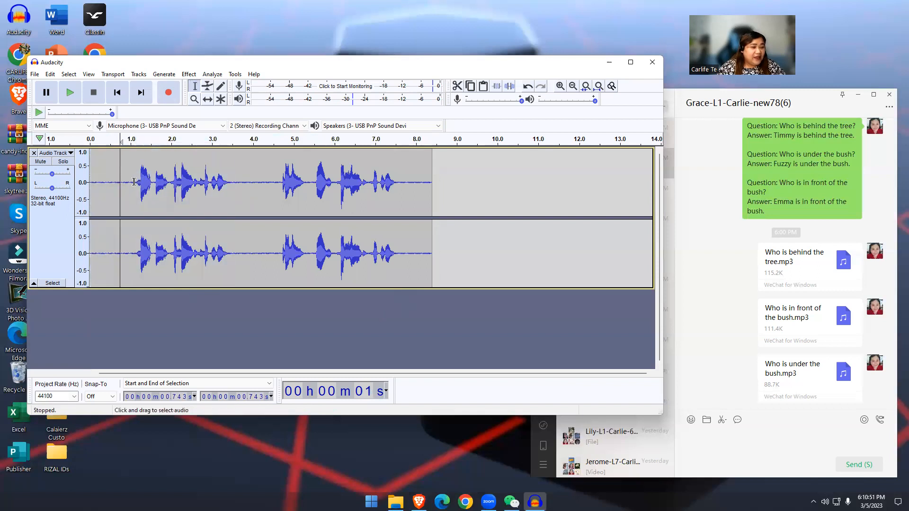
left_click_drag(131, 182, 90, 183)
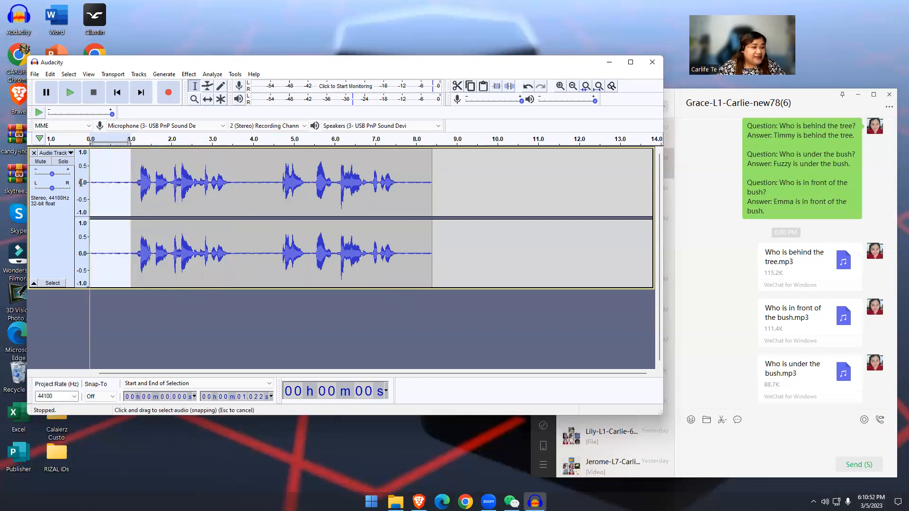
left_click(189, 75)
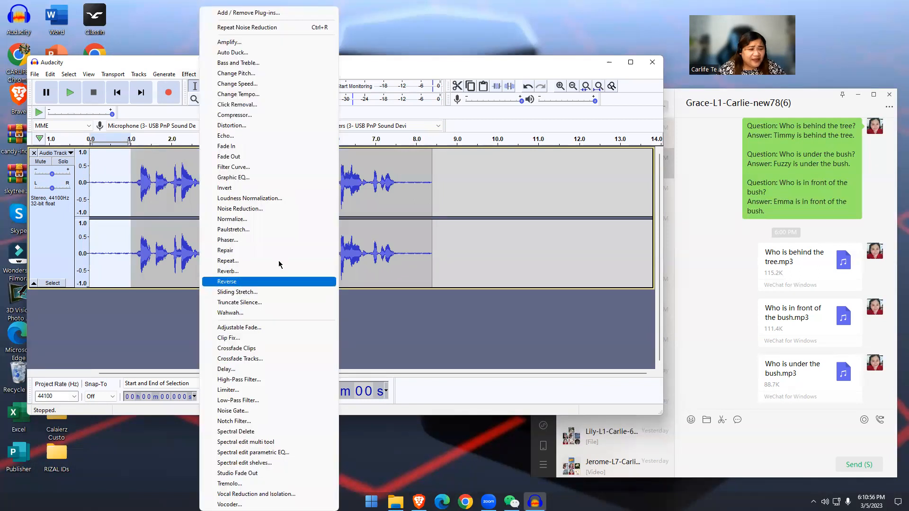
left_click(265, 211)
left_click(341, 198)
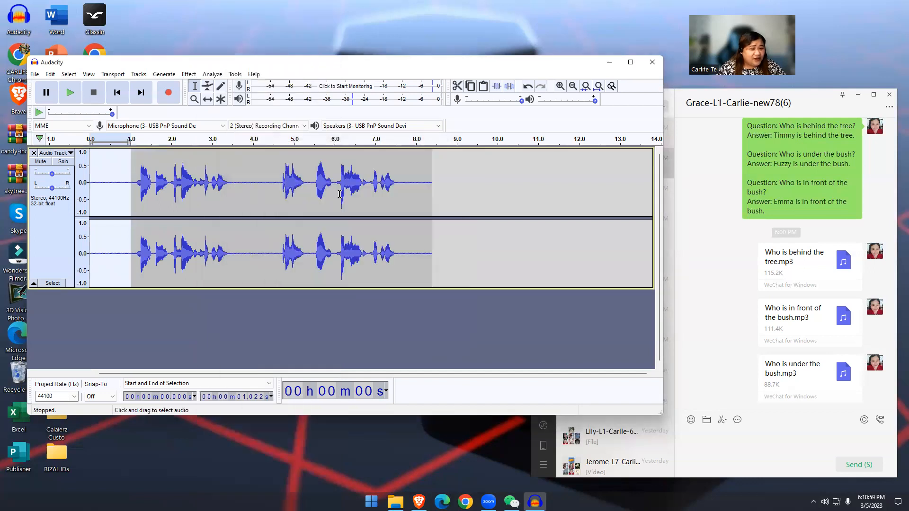
Apply Noise Reduction to the whole track a second time and play back the result
key("ctrl+a")
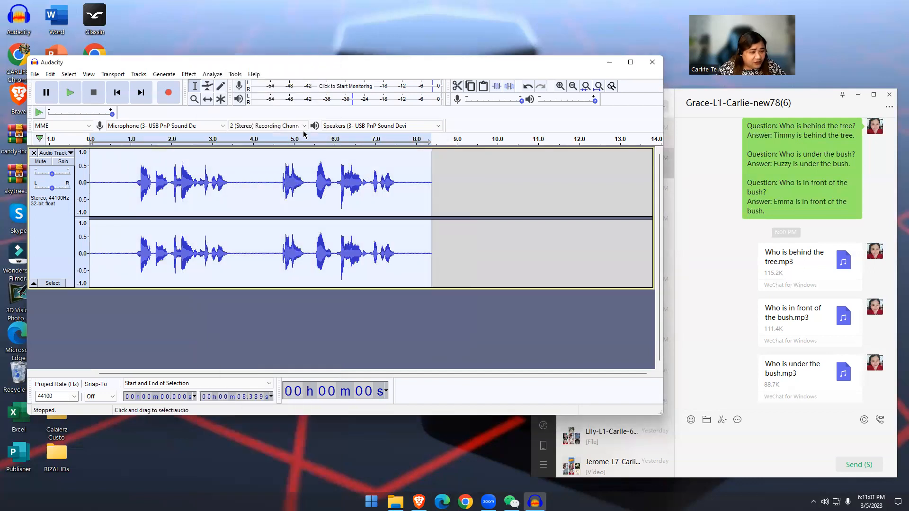
left_click(191, 76)
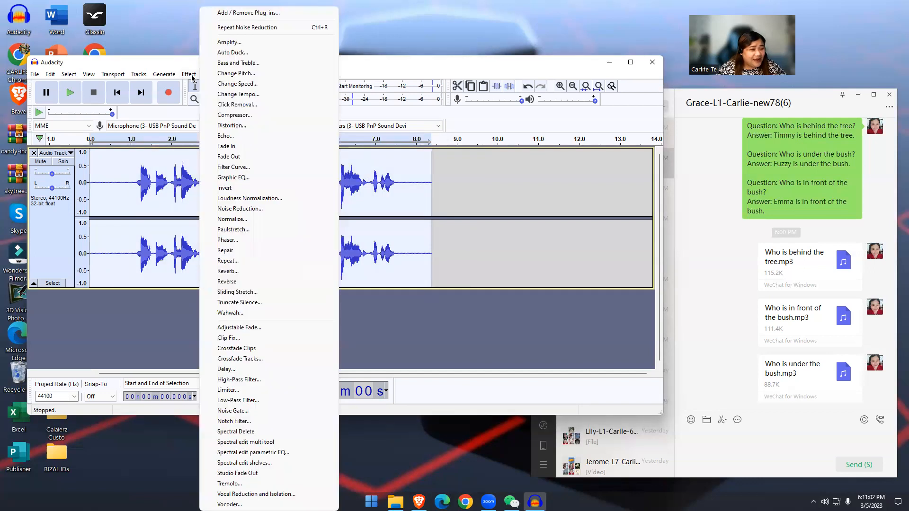
left_click(256, 210)
left_click(378, 318)
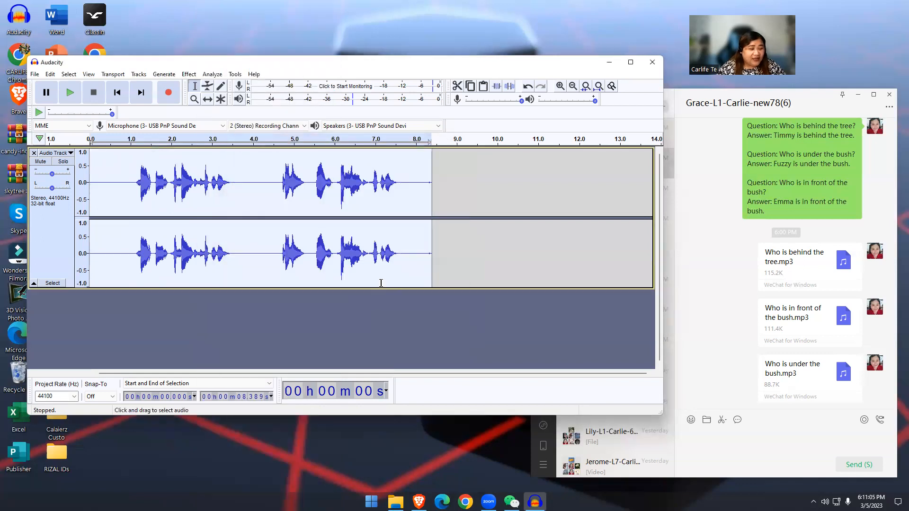
key("space")
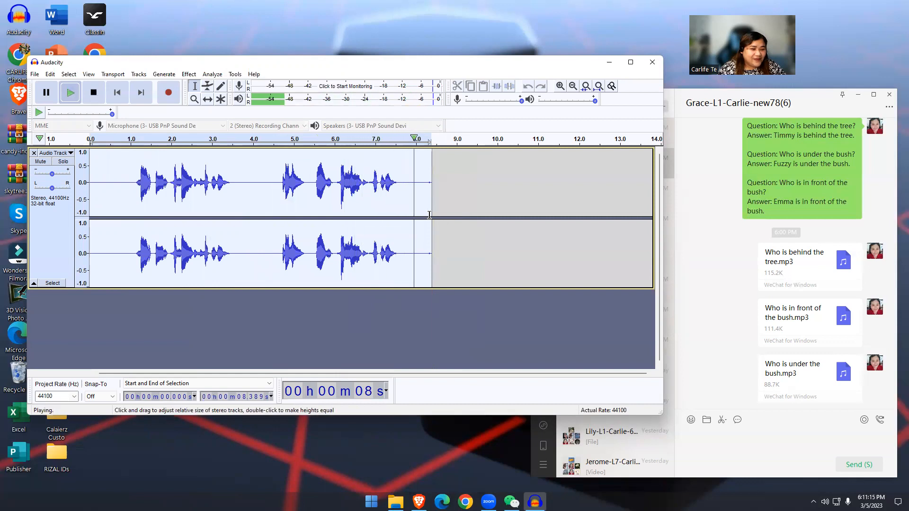
Delete the silent tail after about 8.09 s and about the first 0.46 s of the track
left_click_drag(421, 197, 438, 199)
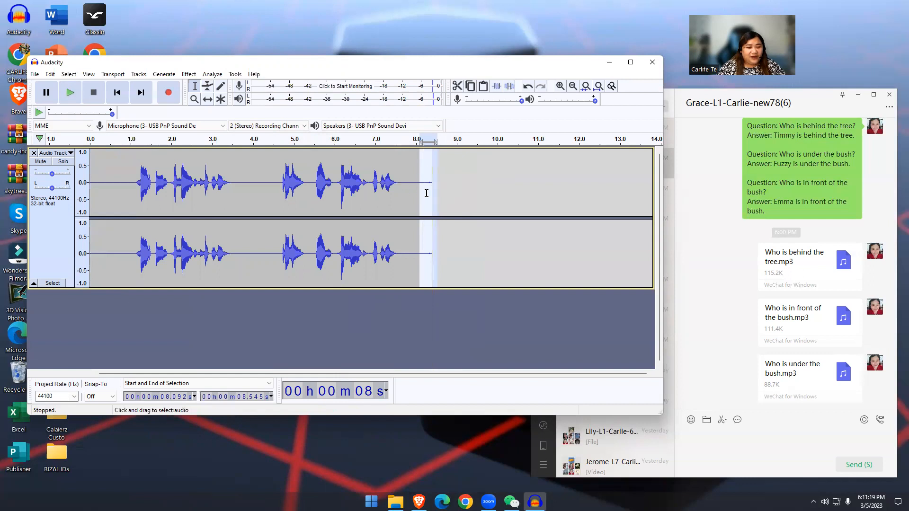
key("Delete")
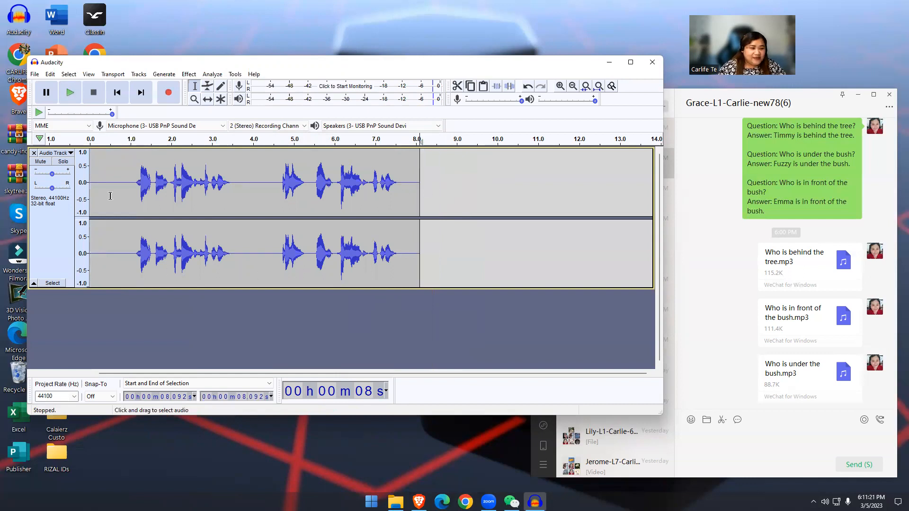
left_click_drag(108, 195, 88, 195)
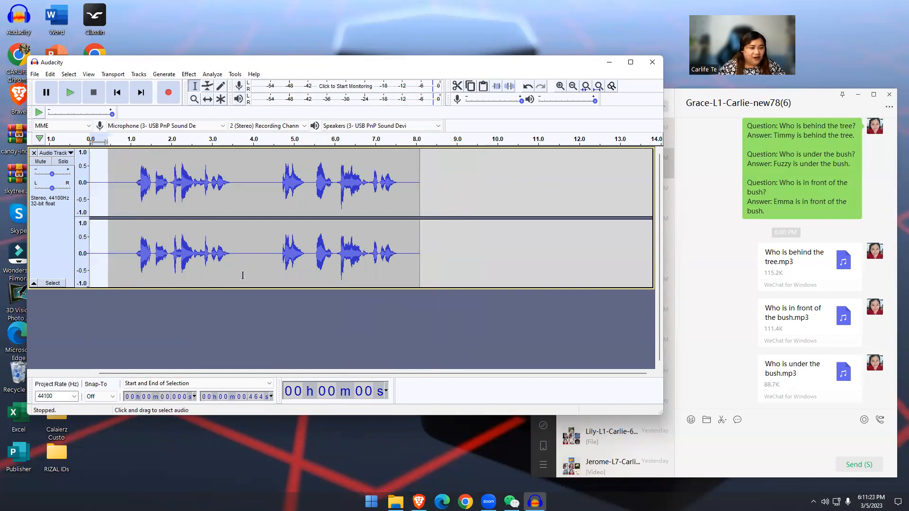
key("Delete")
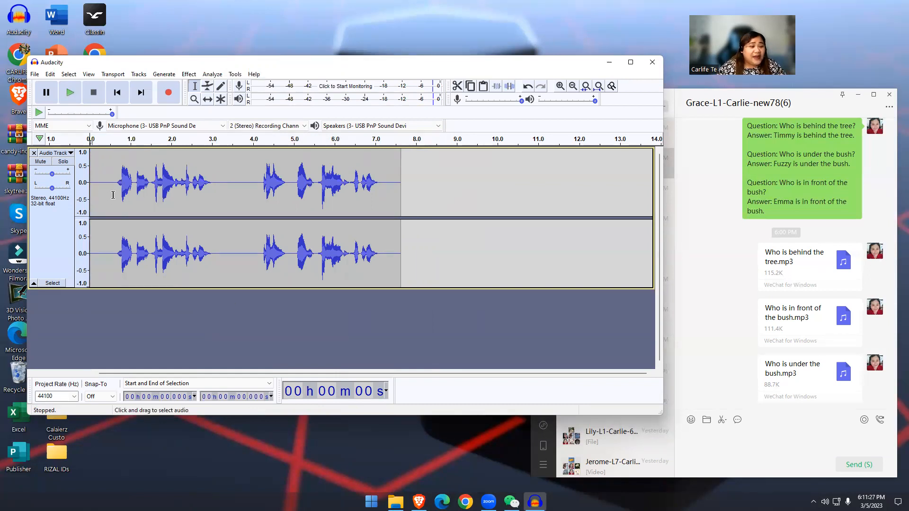
Listen to about the first 0.59 s of the trimmed track and capture a fresh noise profile from it
left_click_drag(113, 195, 89, 195)
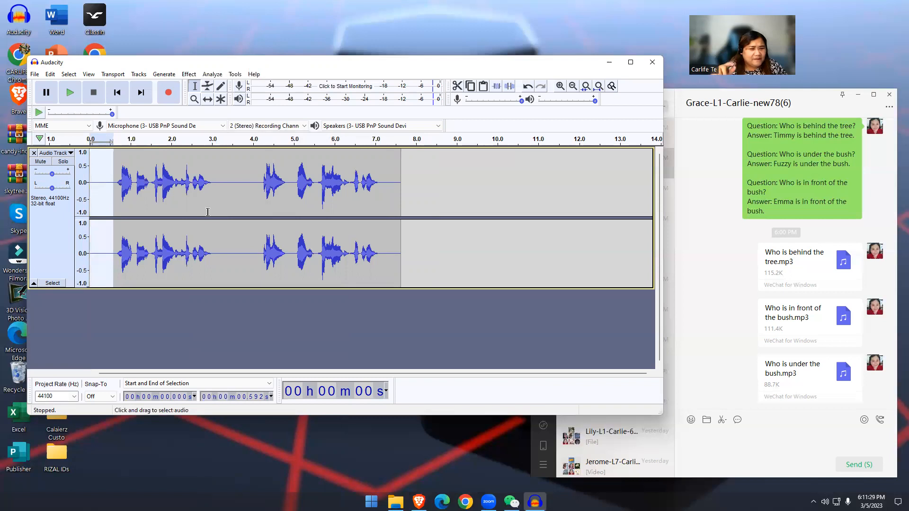
key("space")
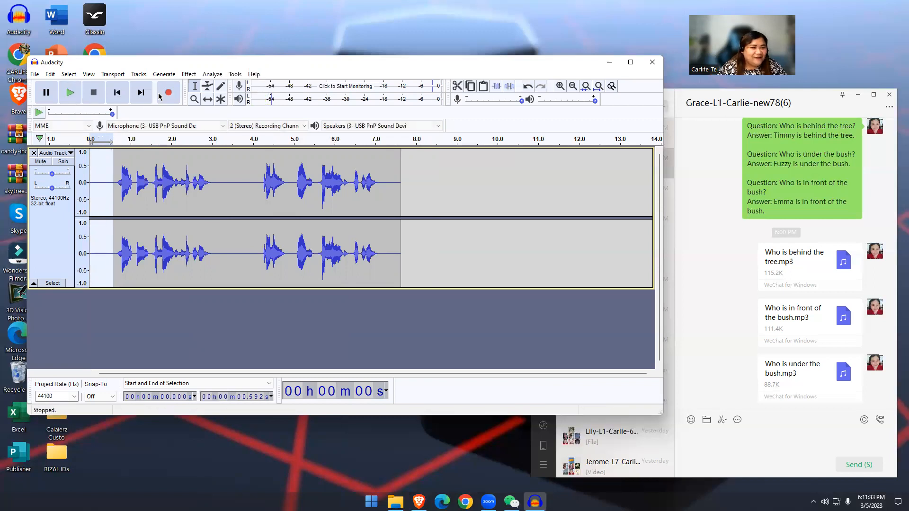
left_click(190, 74)
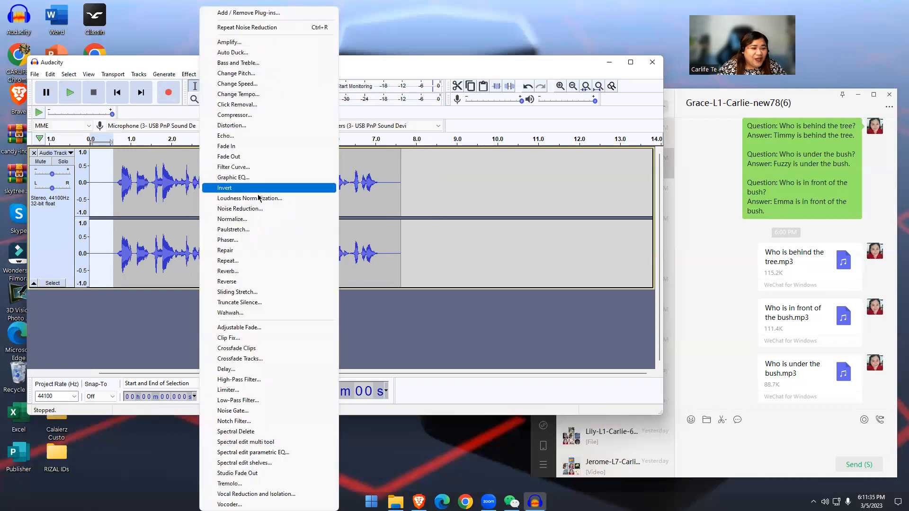
left_click(122, 182)
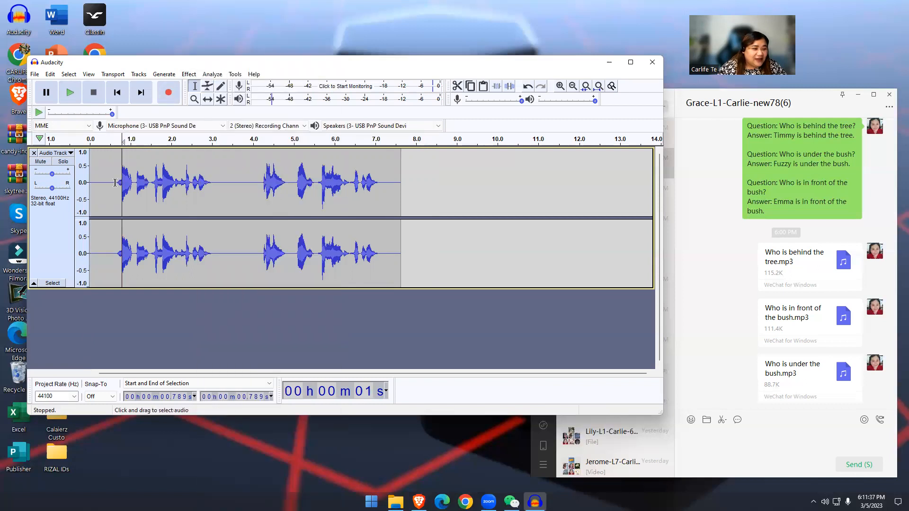
left_click(189, 75)
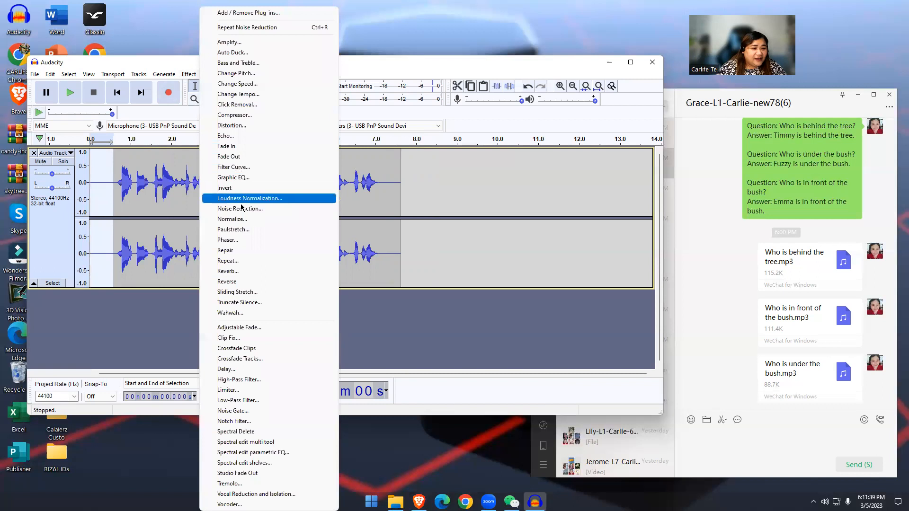
left_click(308, 206)
left_click(335, 193)
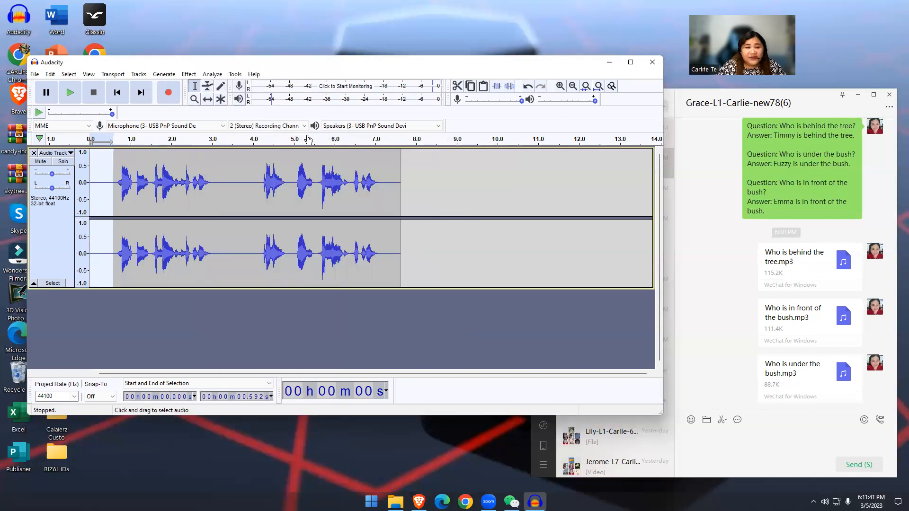
Apply Noise Reduction with the fresh profile to the whole trimmed track
key("ctrl+a")
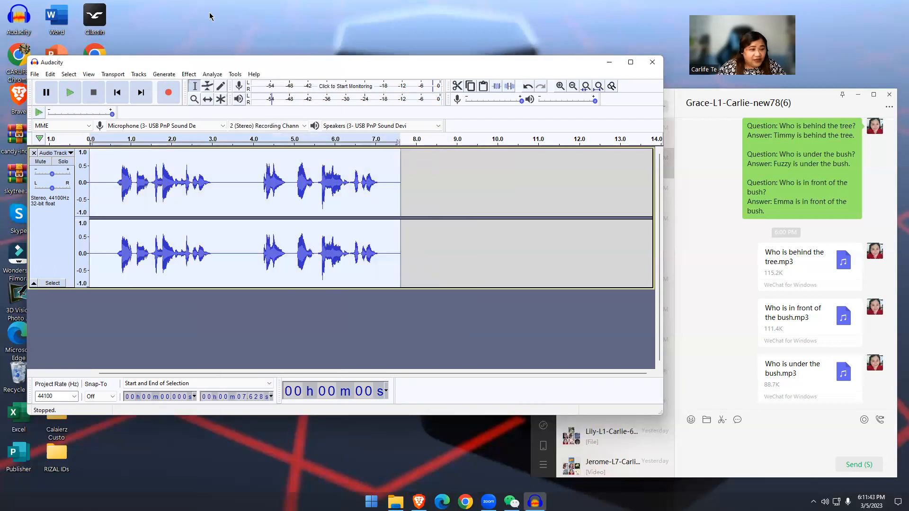
left_click(189, 75)
left_click(275, 209)
left_click(377, 318)
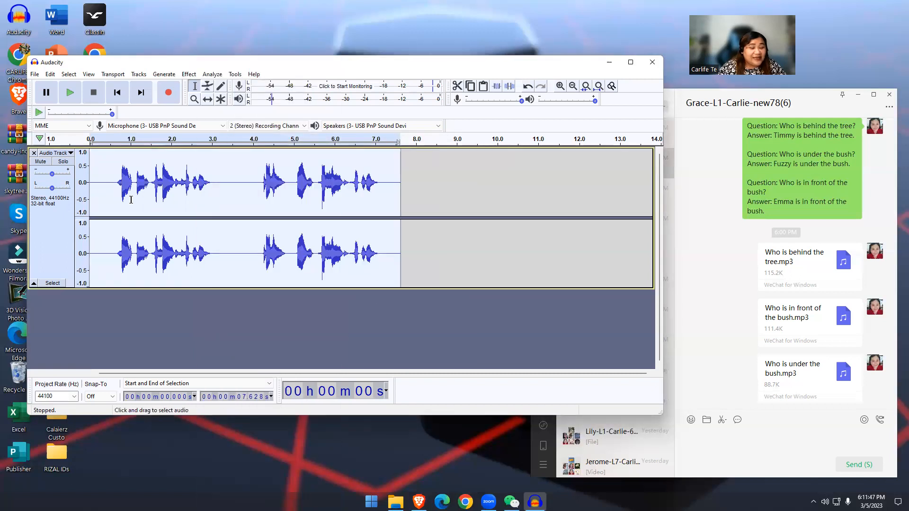
Listen to about the first 0.7 s of the noise-reduced track to check for remaining background noise
left_click_drag(118, 192, 90, 191)
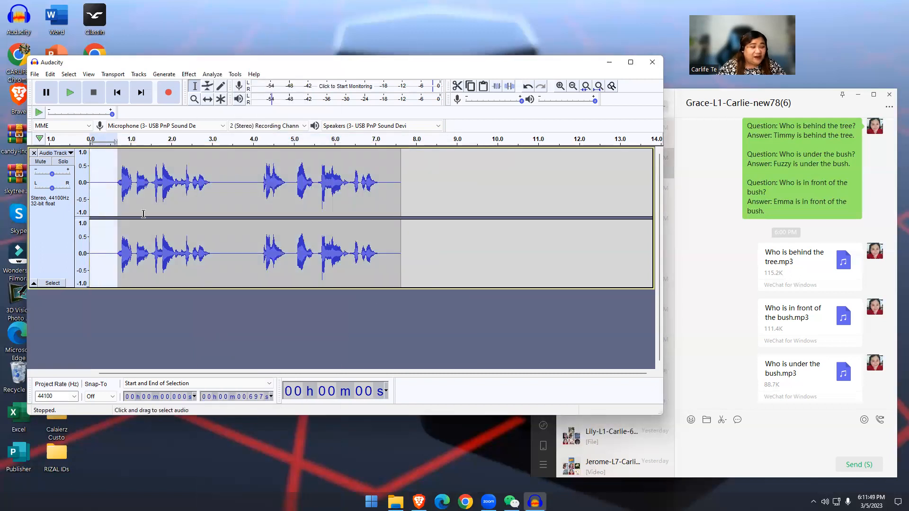
key("space")
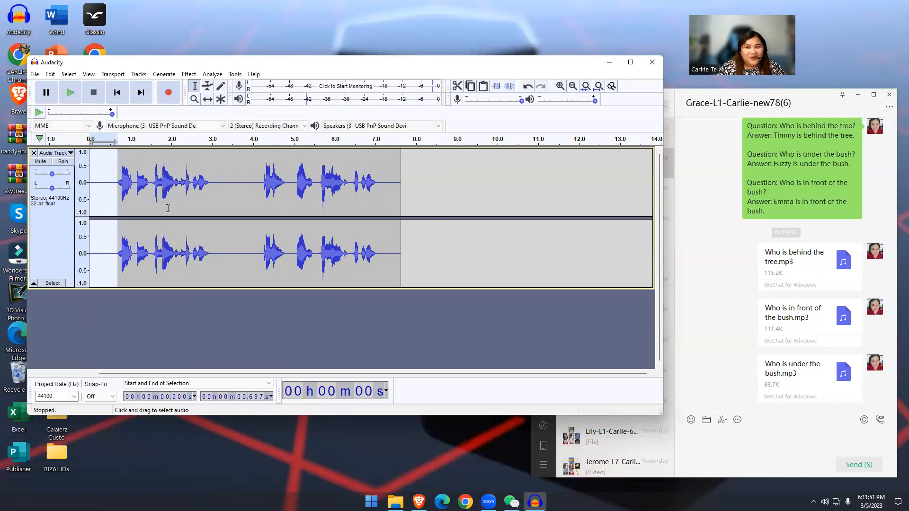
left_click(210, 179)
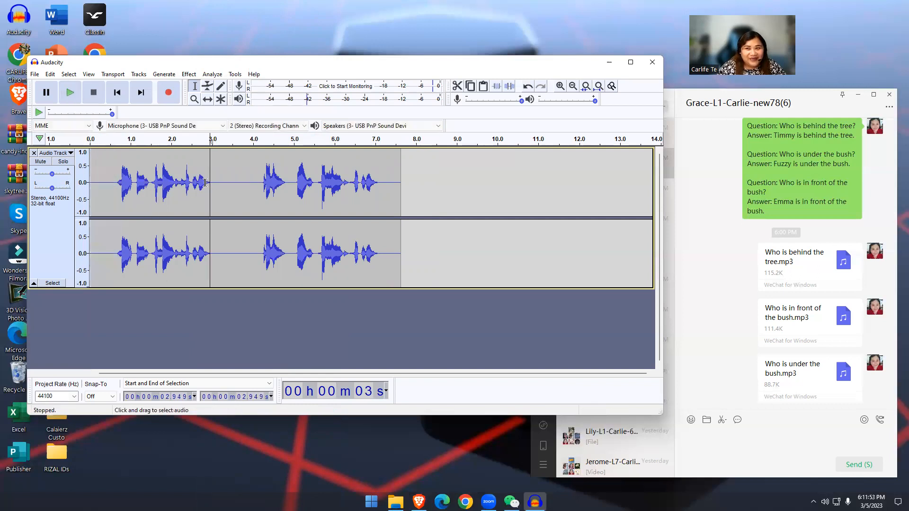
left_click(270, 250)
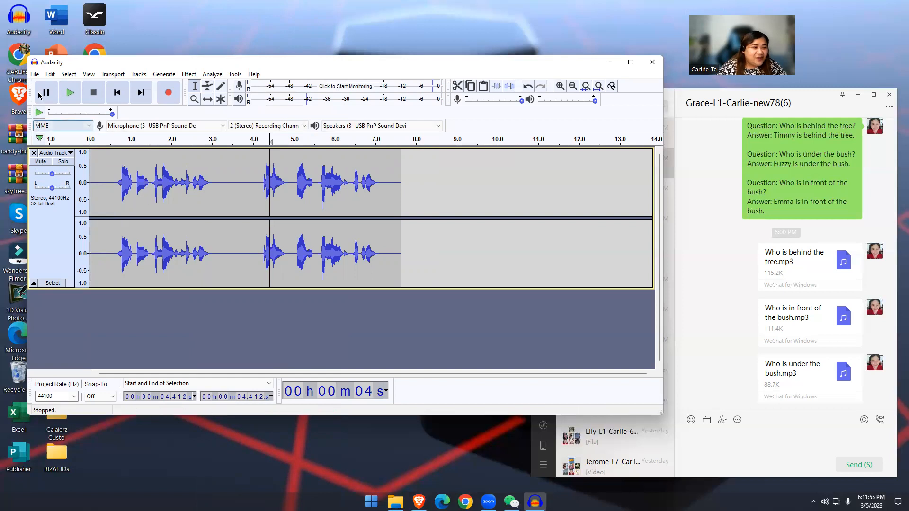
left_click(35, 75)
mouse_move(94, 146)
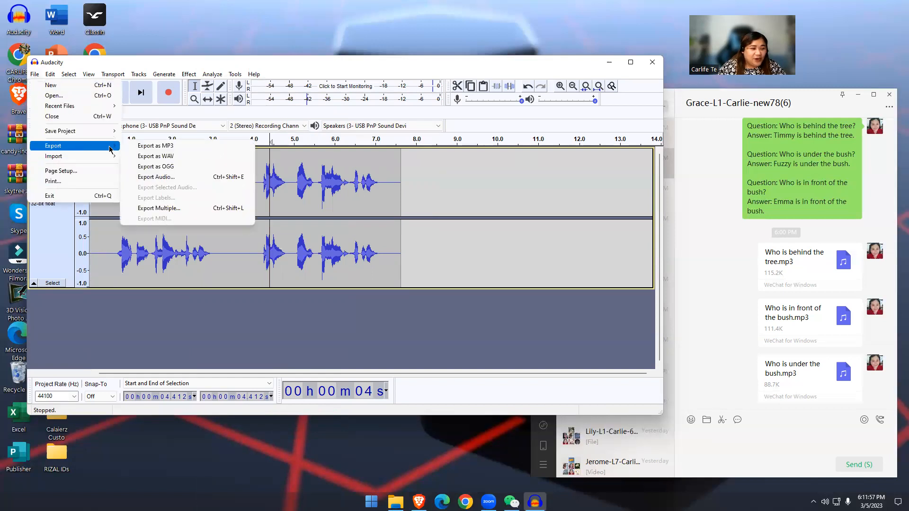
left_click(165, 147)
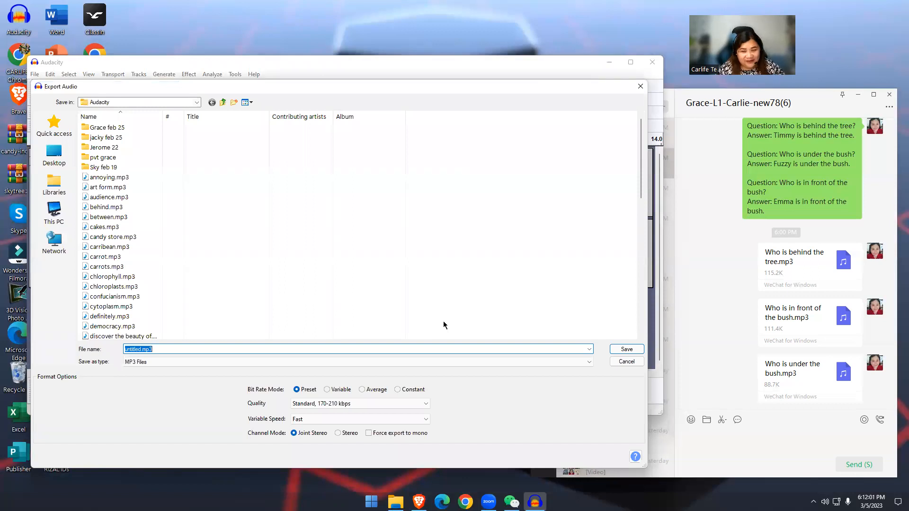
type("Who ai")
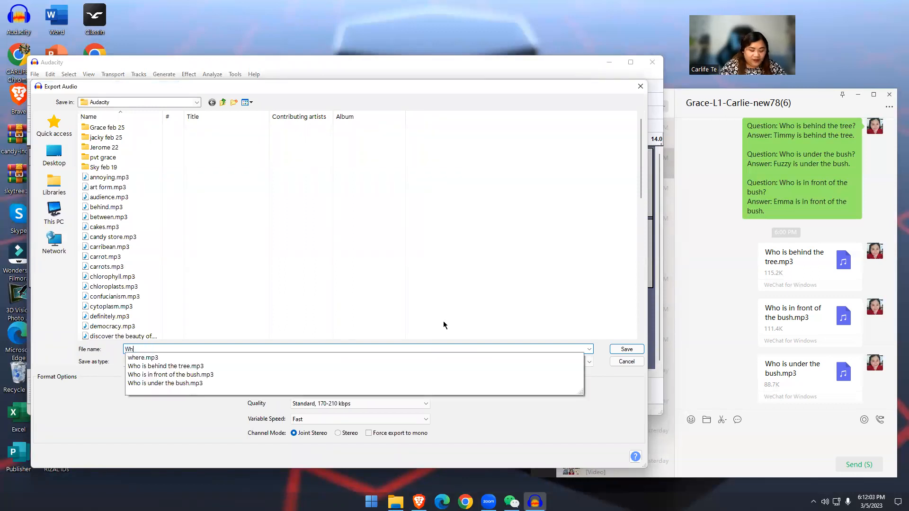
key("BackSpace")
type("is behind")
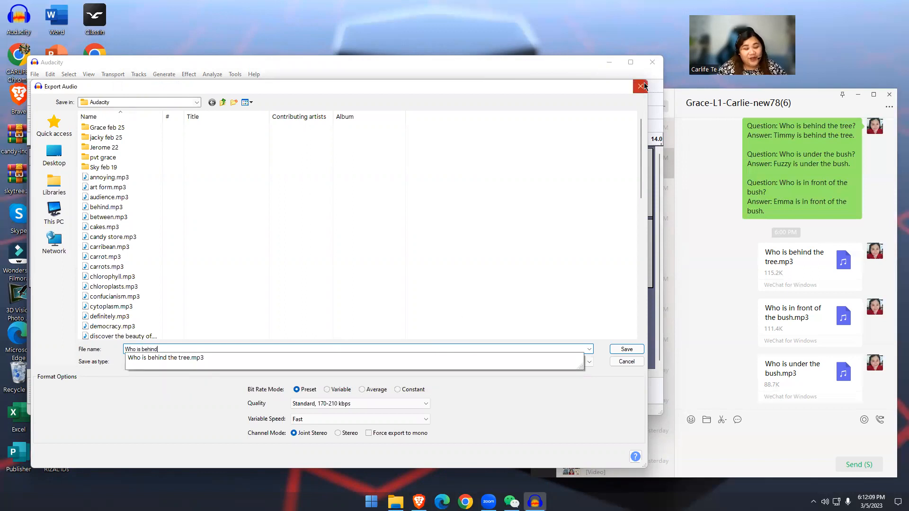
left_click(636, 364)
left_click(638, 362)
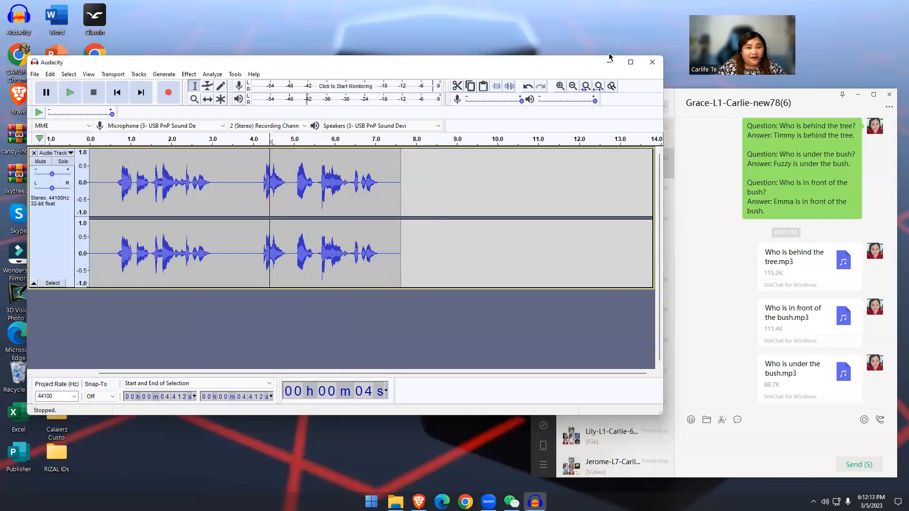
Minimize the audio editor, switch to File Explorer and open the Audacity folder in Documents
left_click(610, 62)
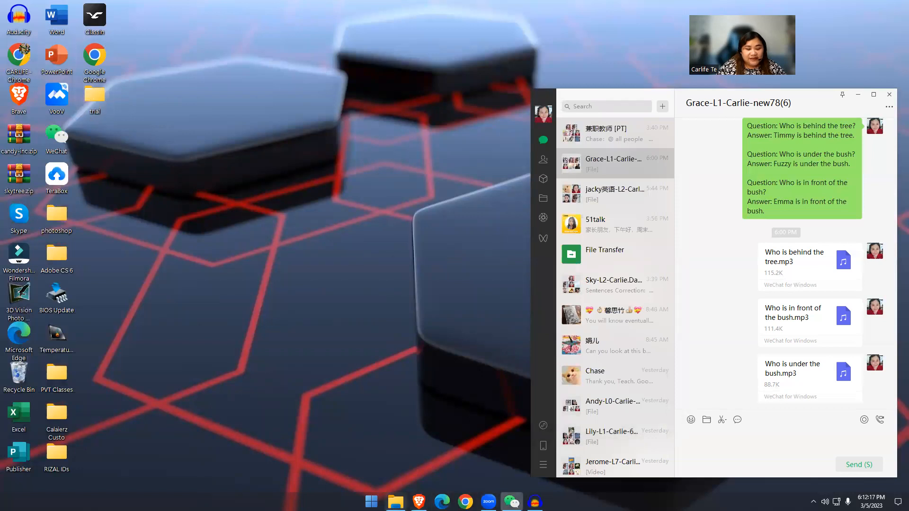
left_click(395, 502)
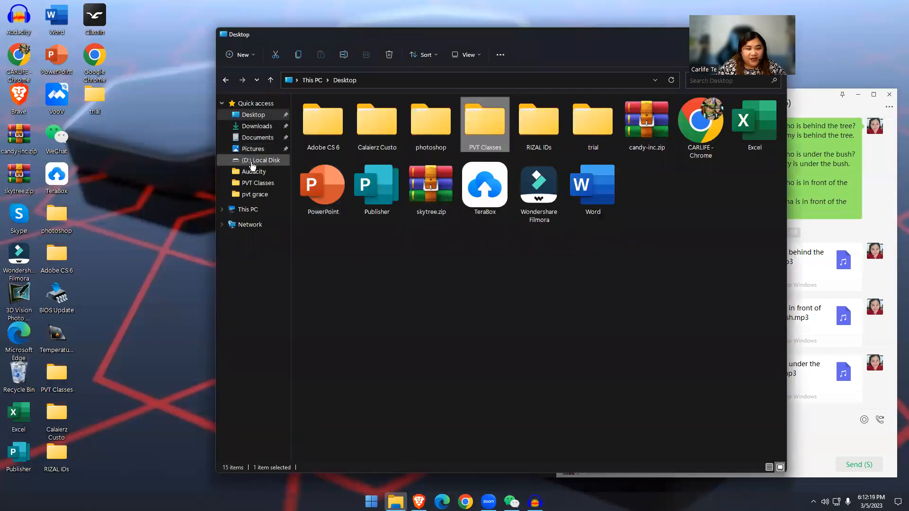
left_click(260, 174)
Find Who is behind the tree.mp3 in the Audacity folder, play it through and close the media player
left_click(353, 205)
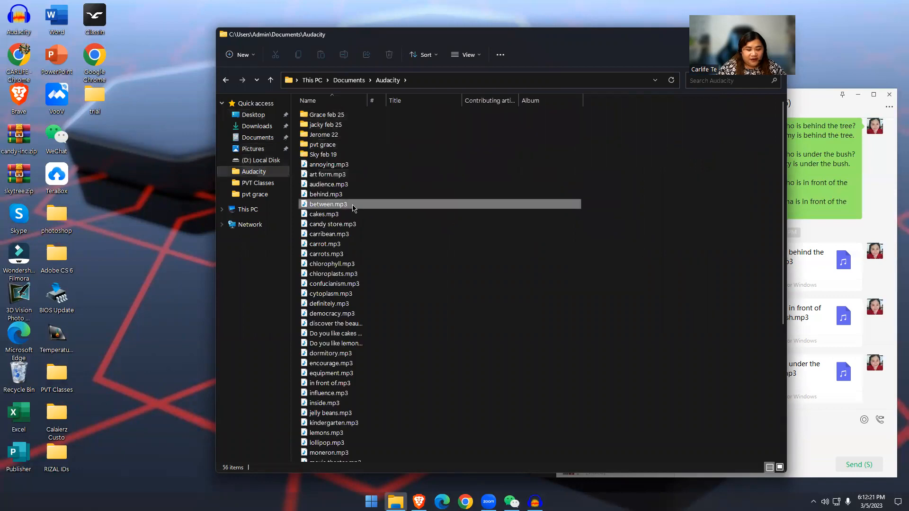
key("w")
key("w")
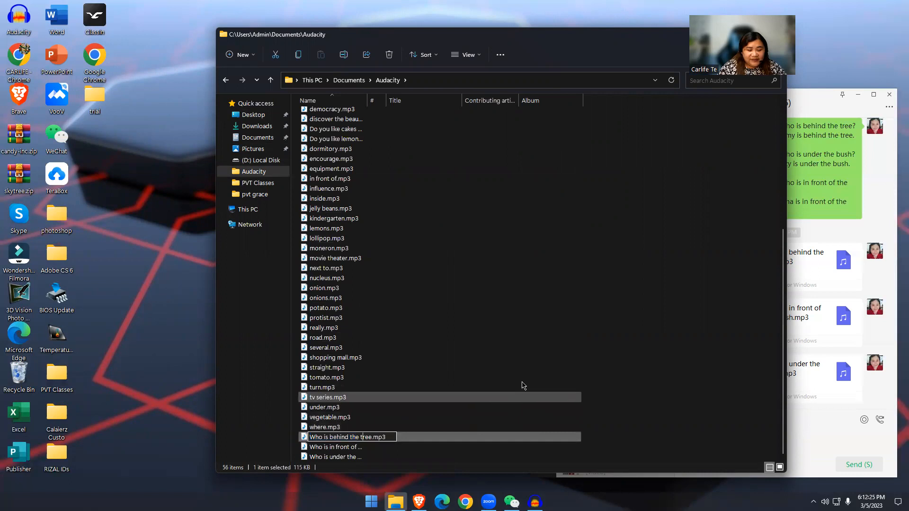
left_click(454, 328)
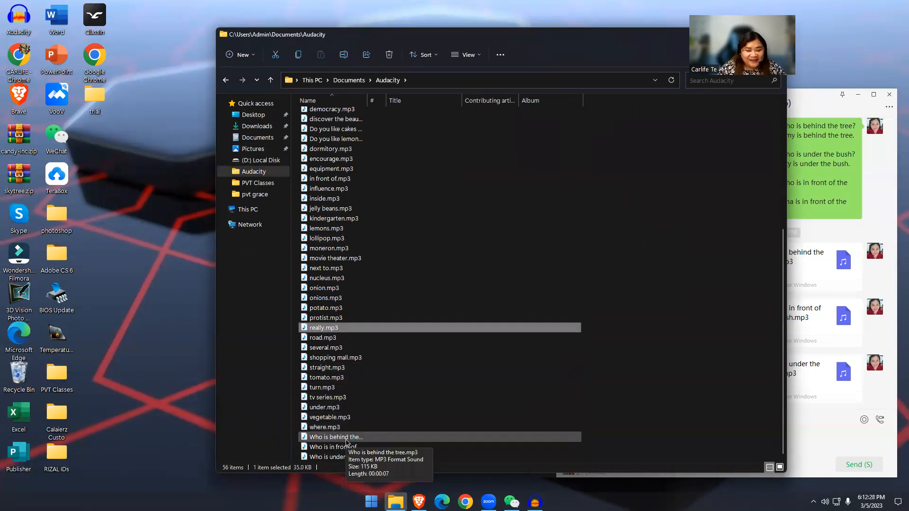
double_click(347, 439)
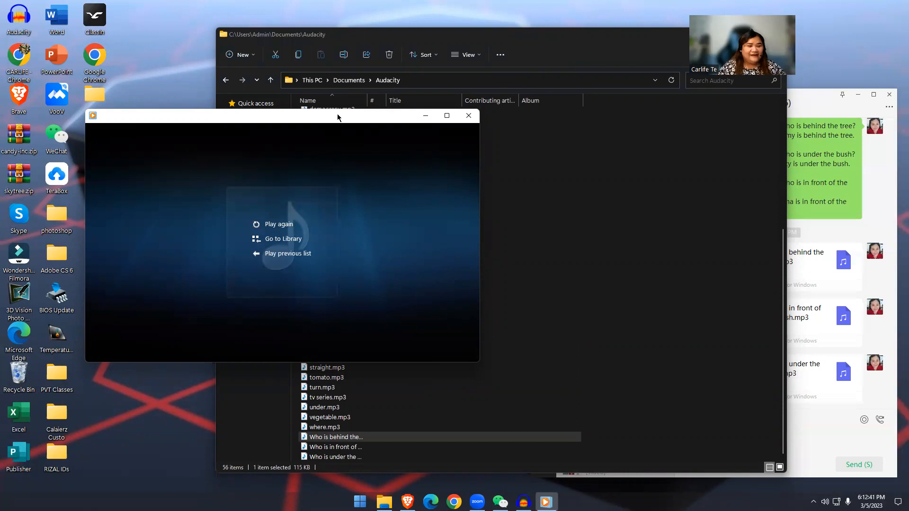
left_click(469, 116)
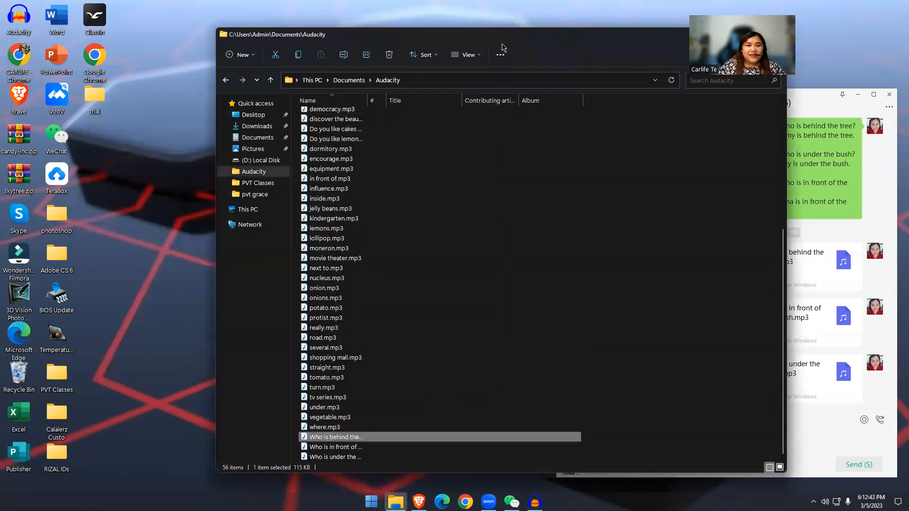